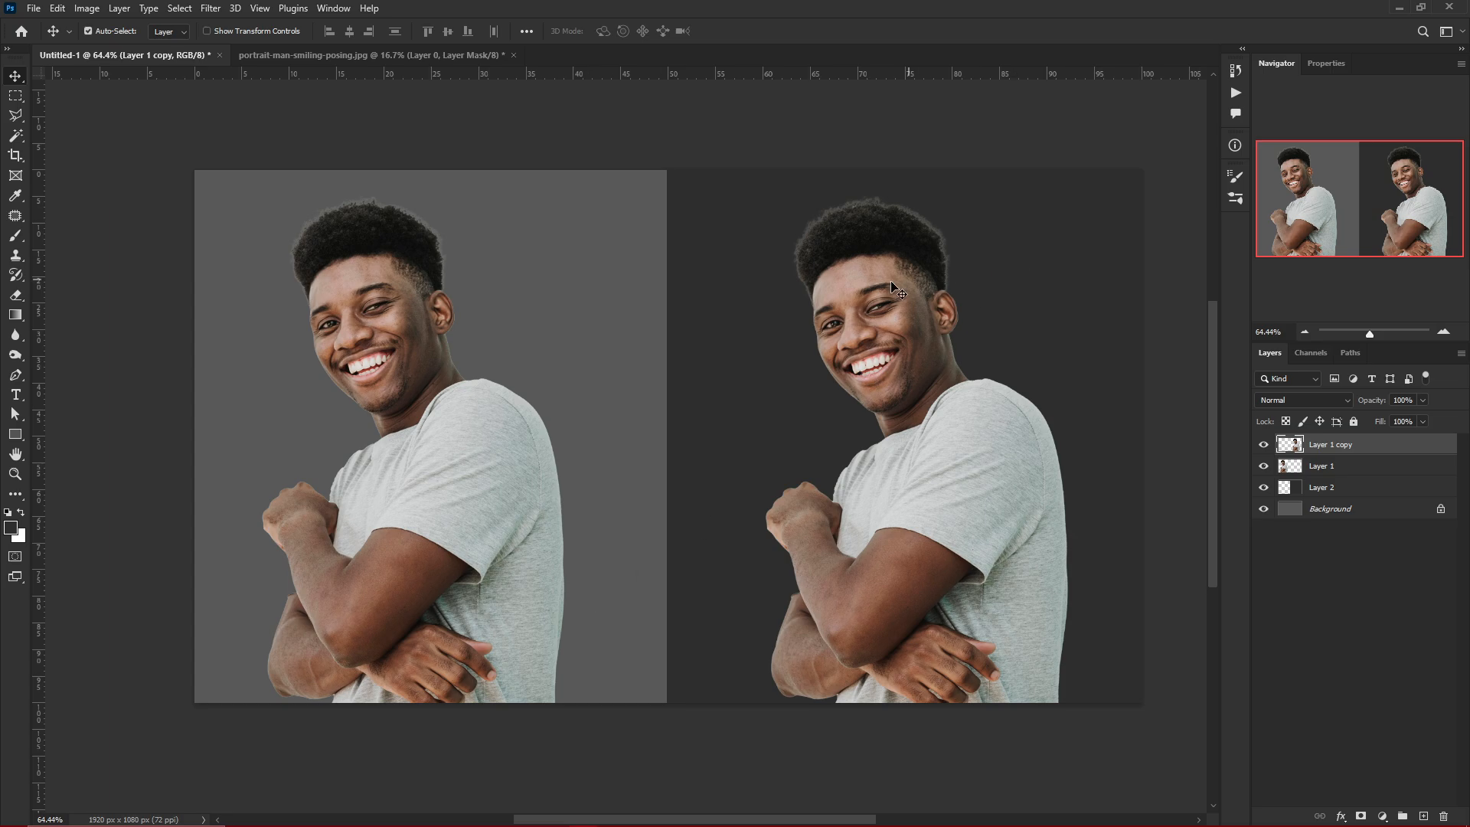
Examine the skin detail of the portrait copy on the darker background and compare it with the original portrait.
scroll(891, 287, up, 6)
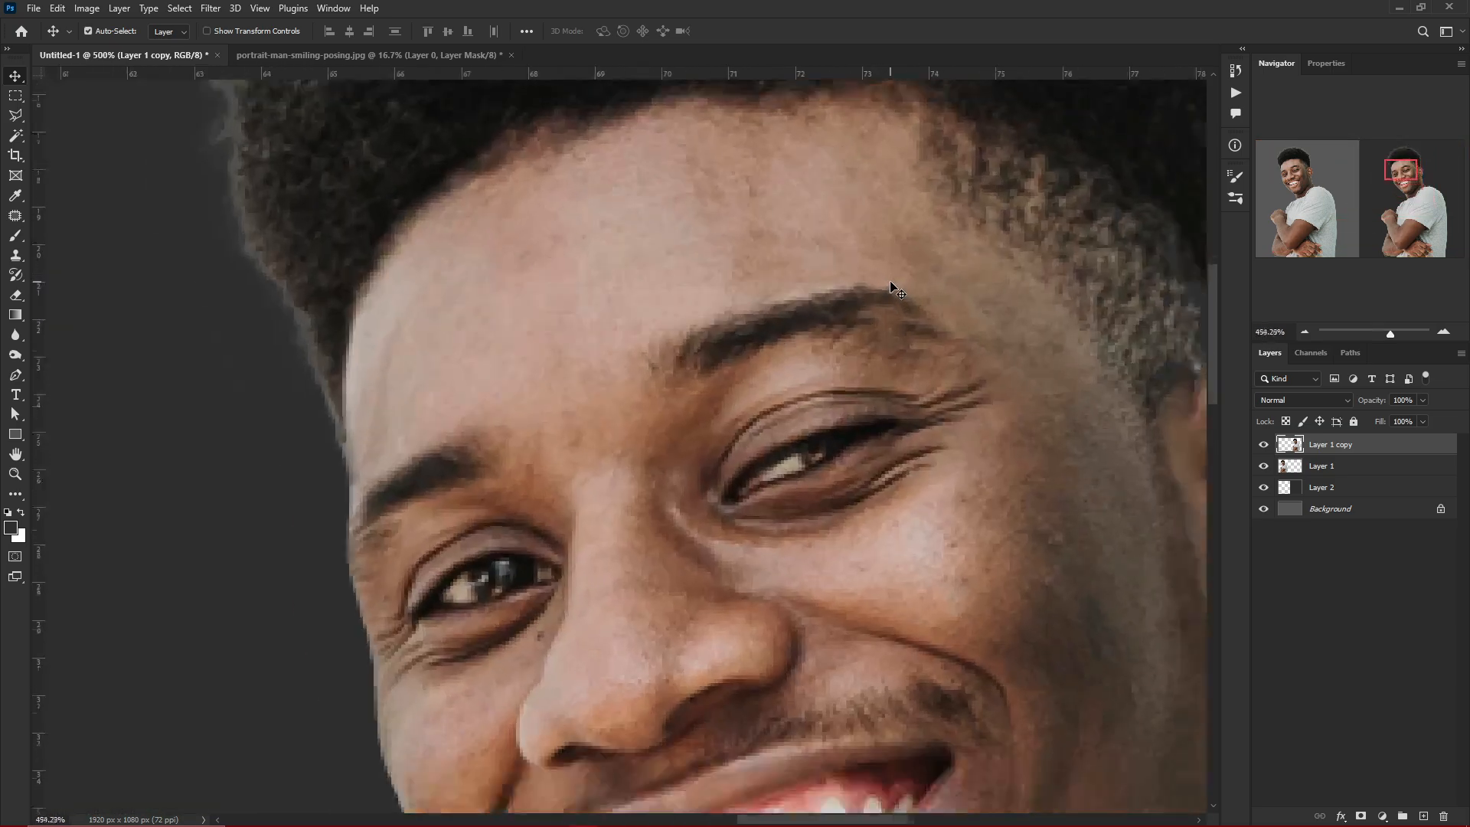
scroll(891, 287, down, 2)
scroll(891, 287, down, 5)
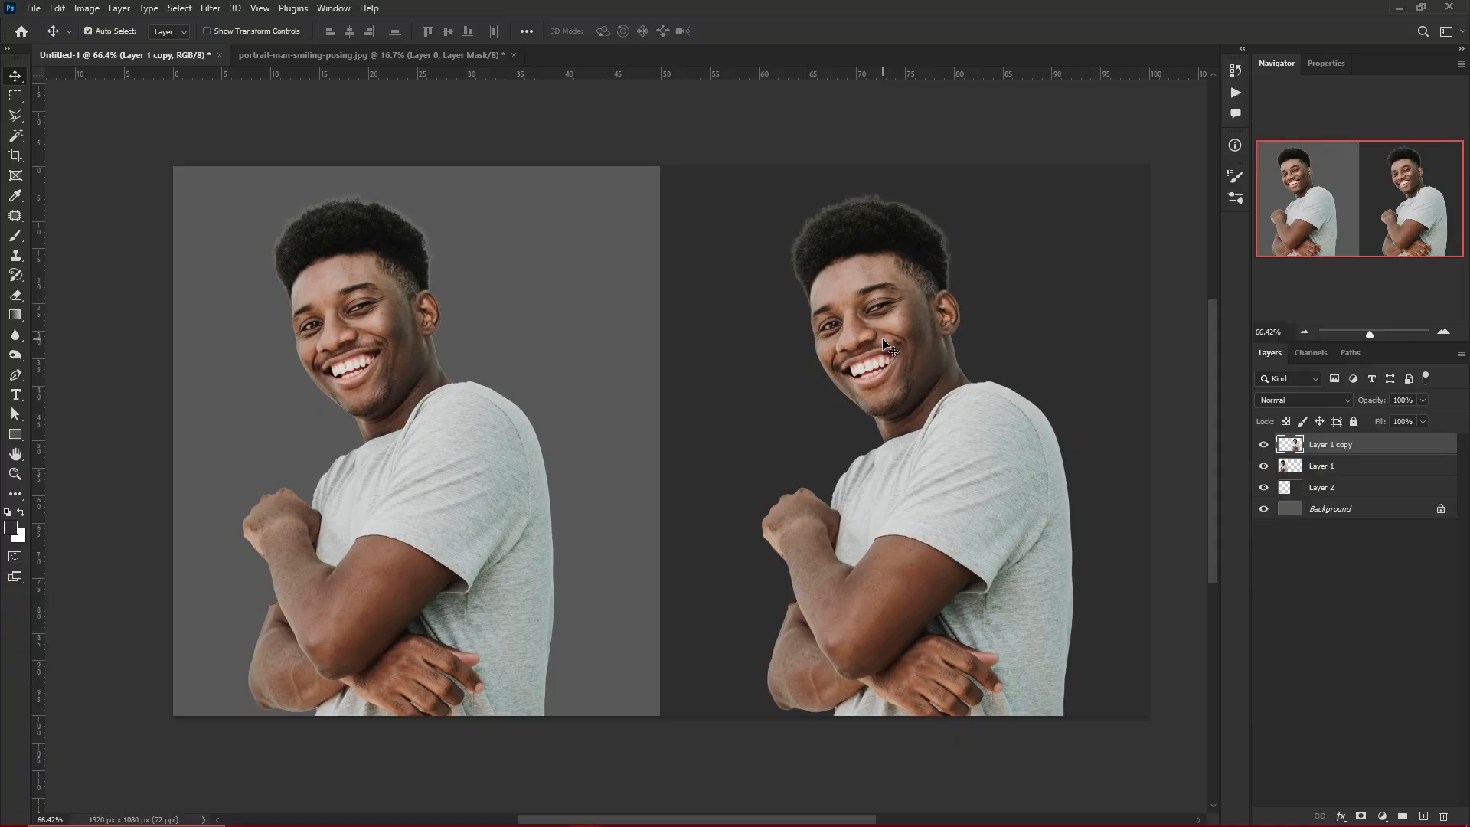
scroll(927, 349, up, 3)
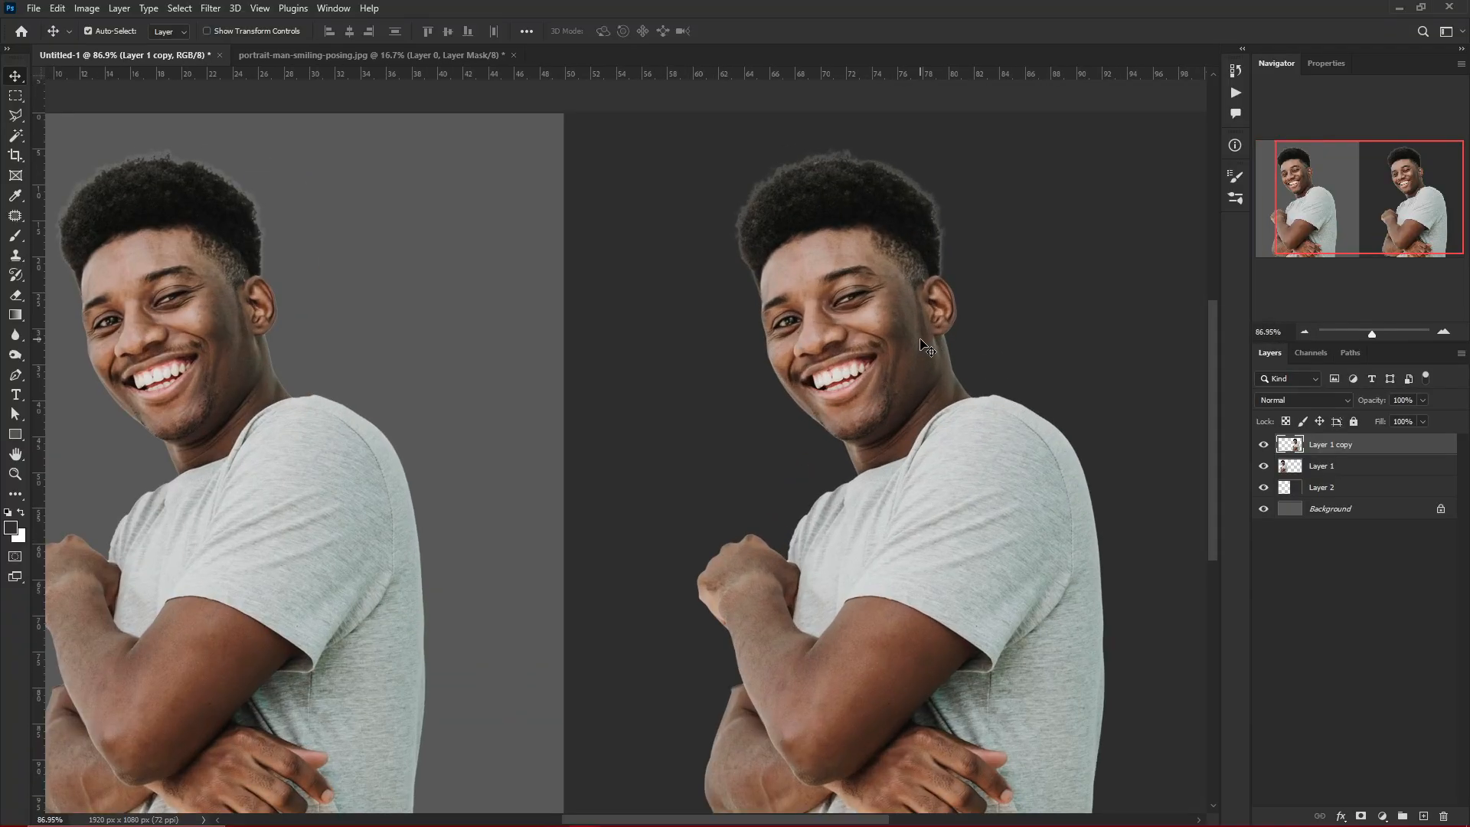
scroll(926, 348, down, 2)
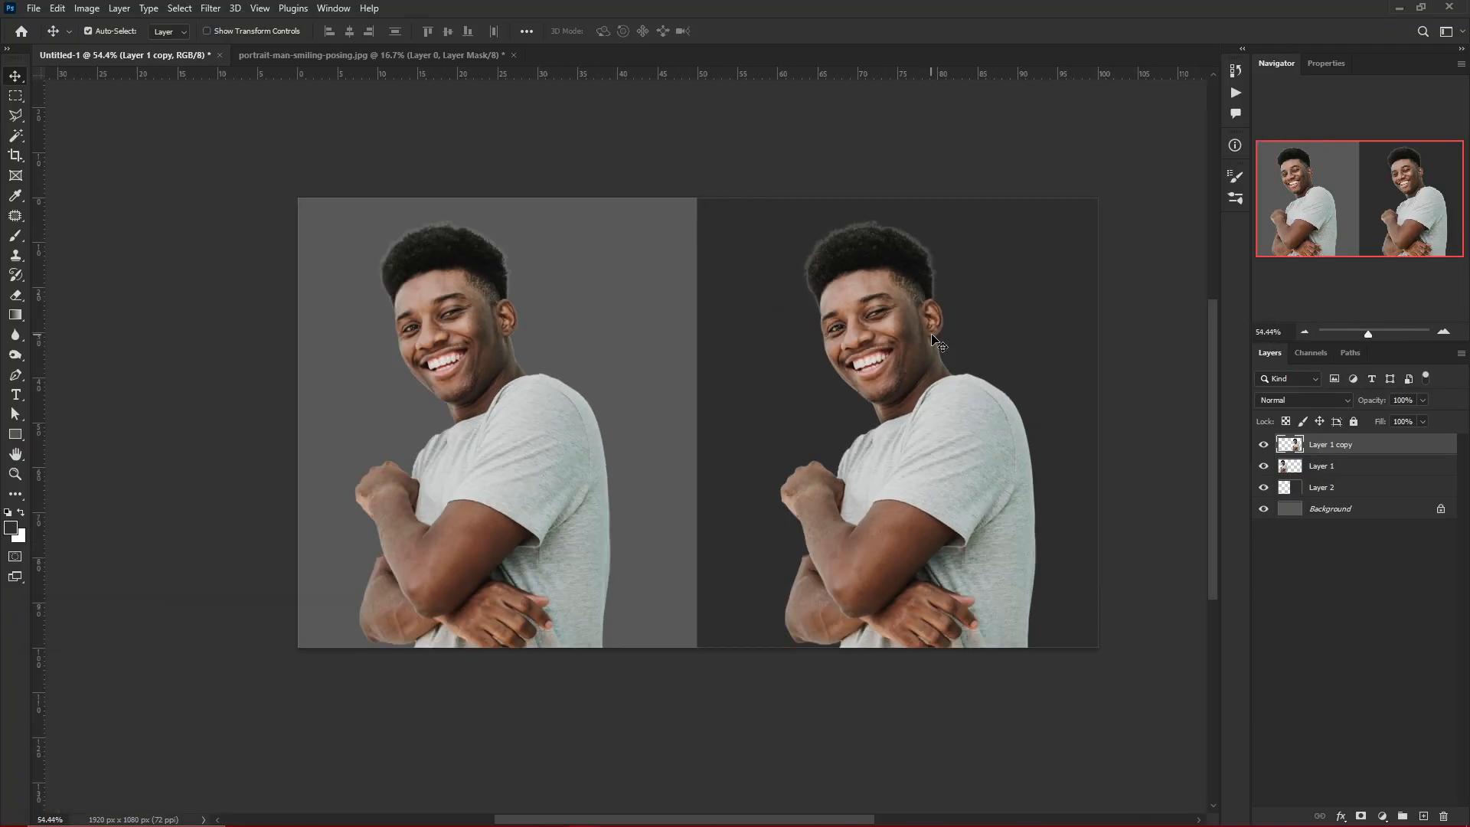
scroll(919, 353, down, 1)
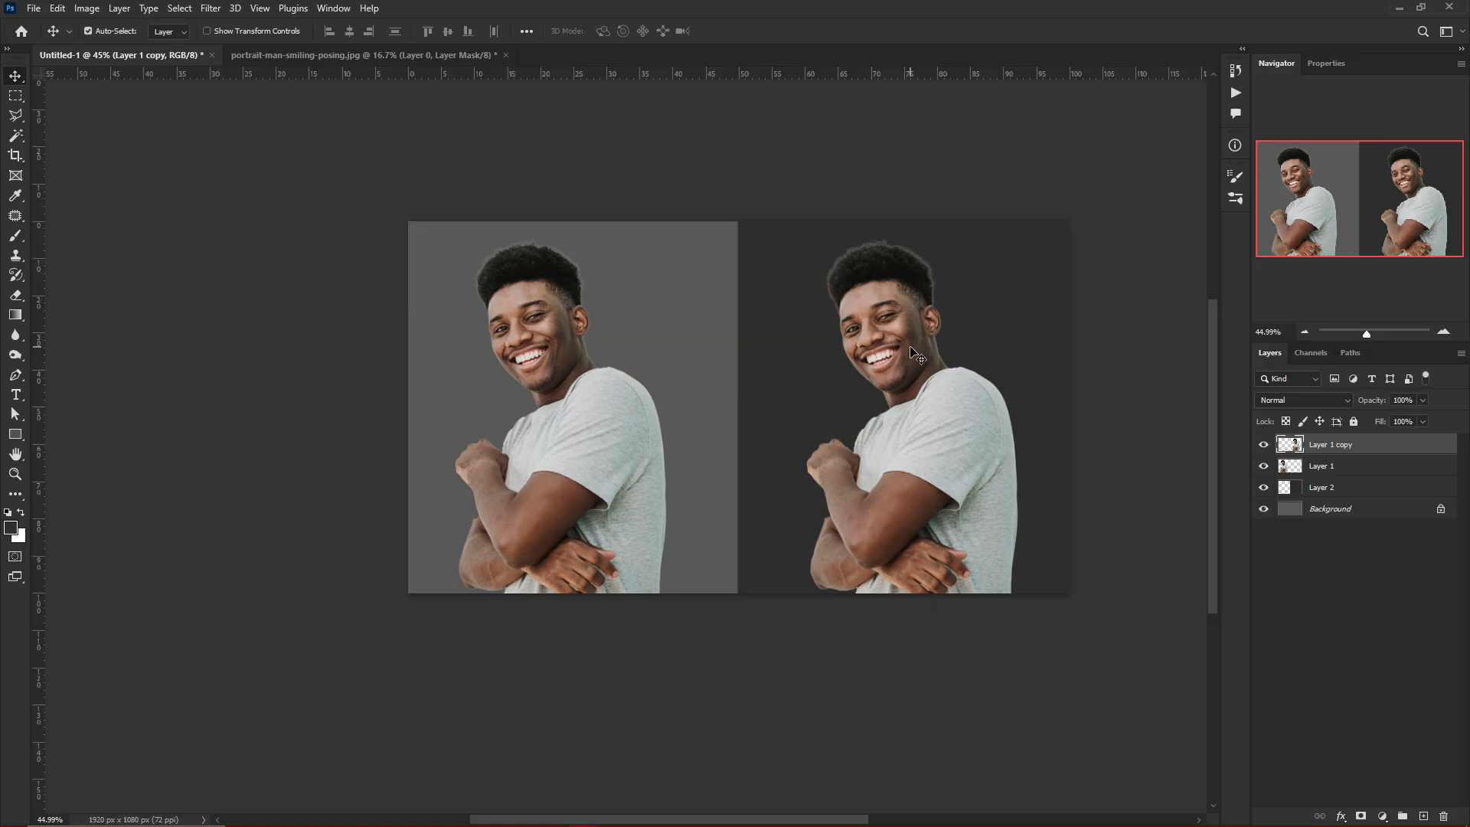
scroll(917, 357, up, 1)
scroll(917, 357, up, 1)
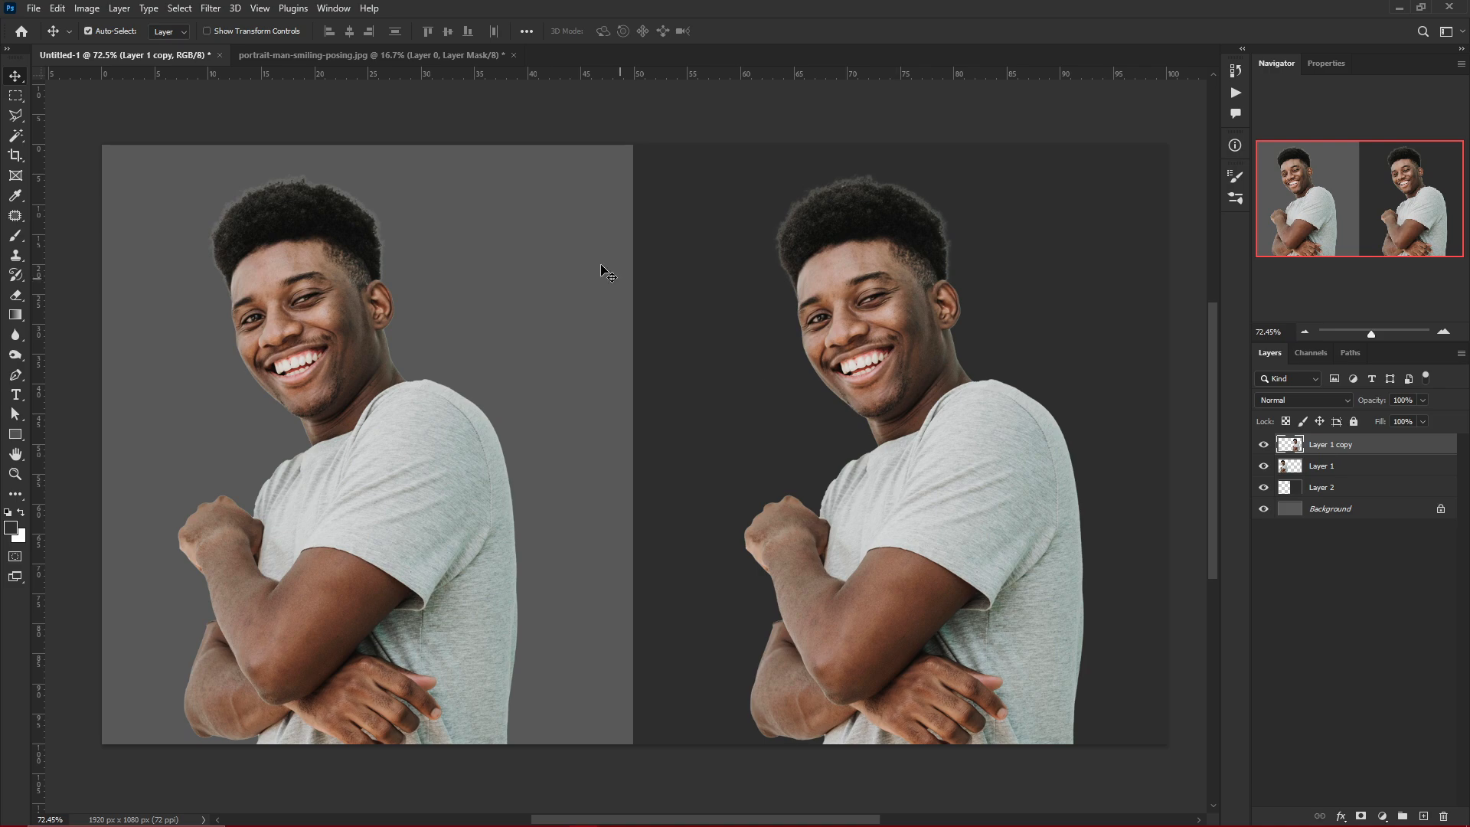
Open the Camera Raw Filter for Layer 1 copy.
click(211, 9)
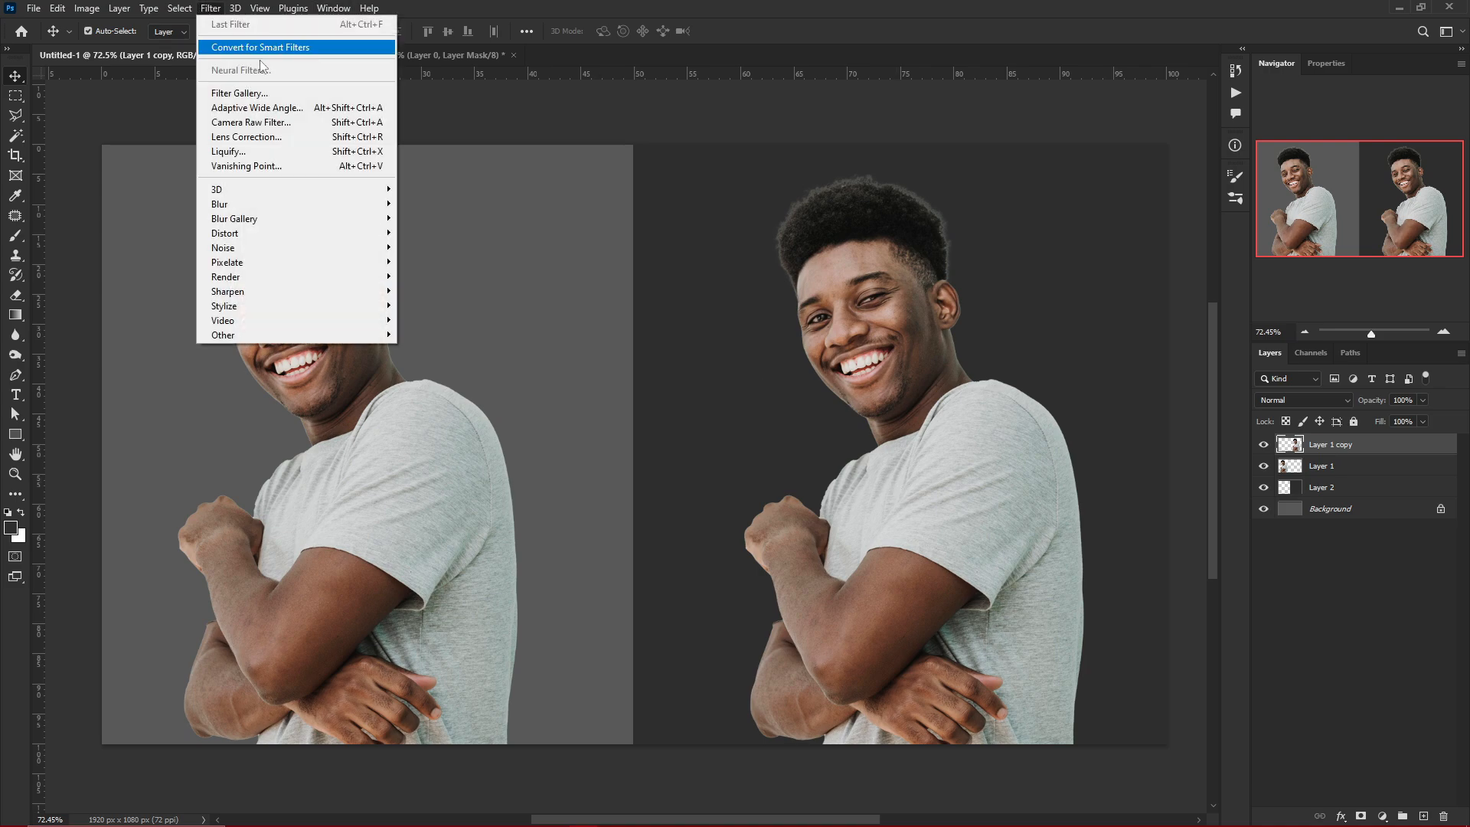
click(325, 127)
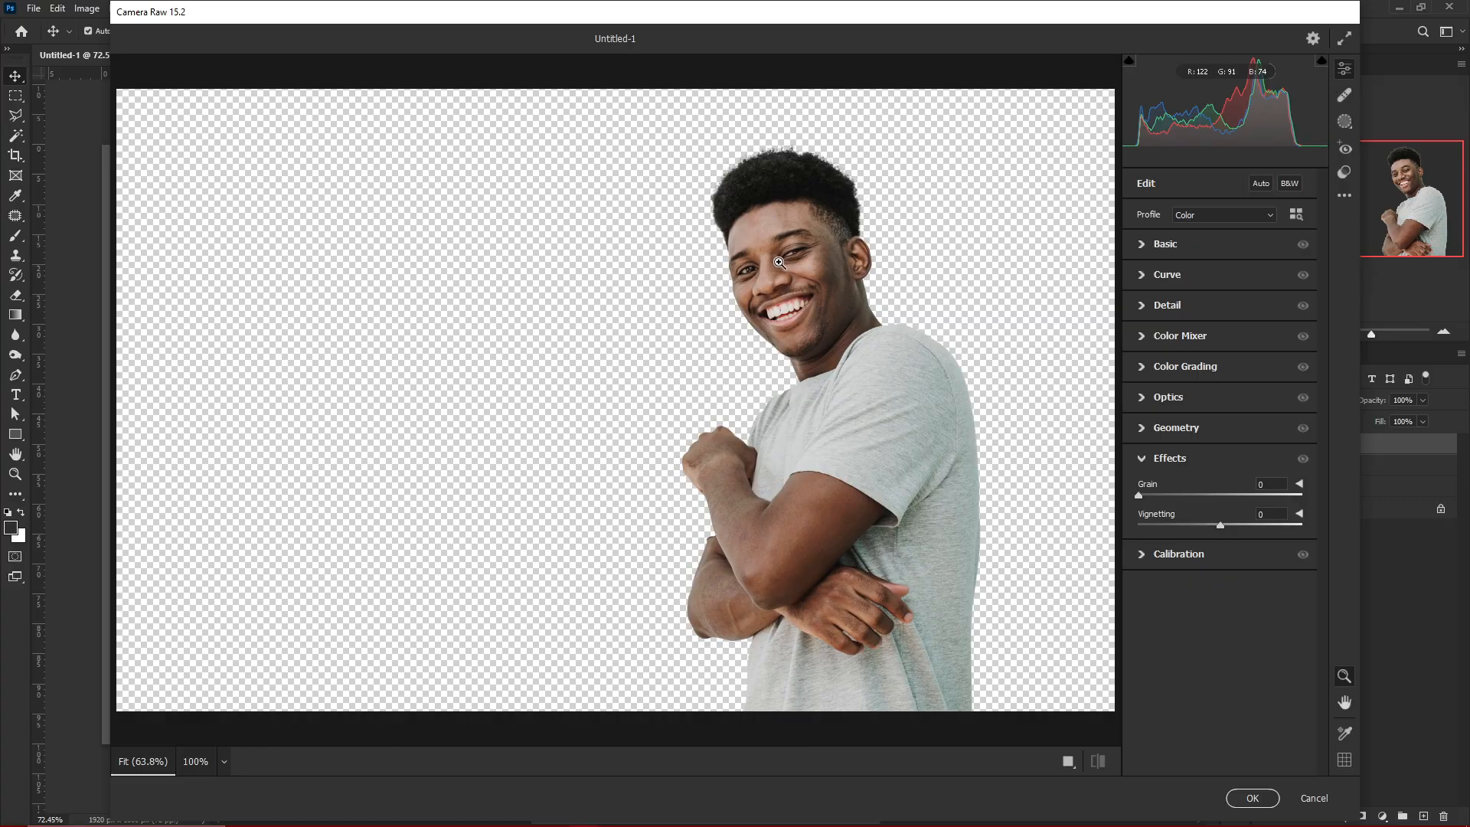
scroll(801, 256, up, 2)
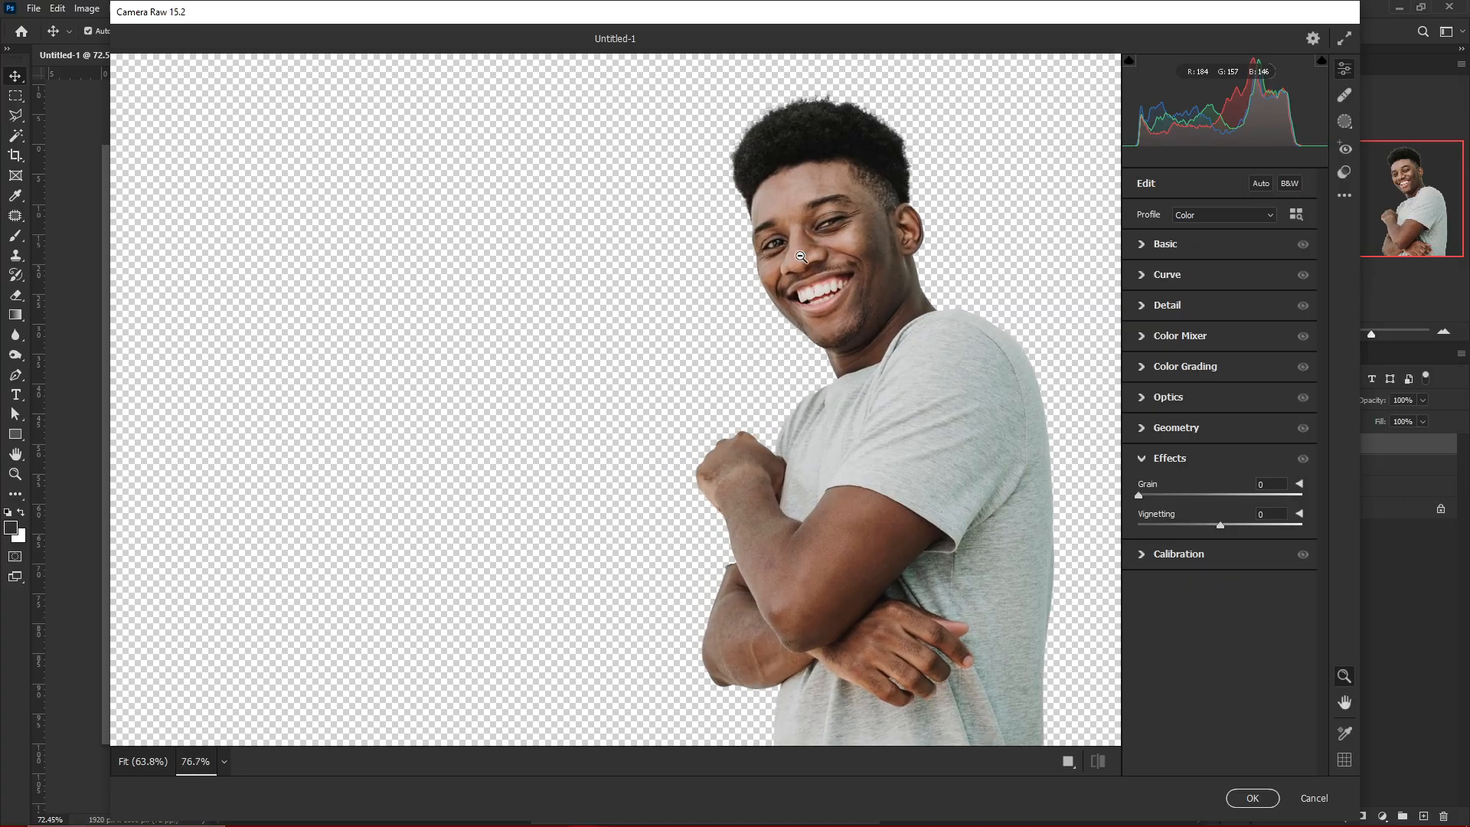
scroll(834, 238, down, 1)
scroll(834, 239, up, 2)
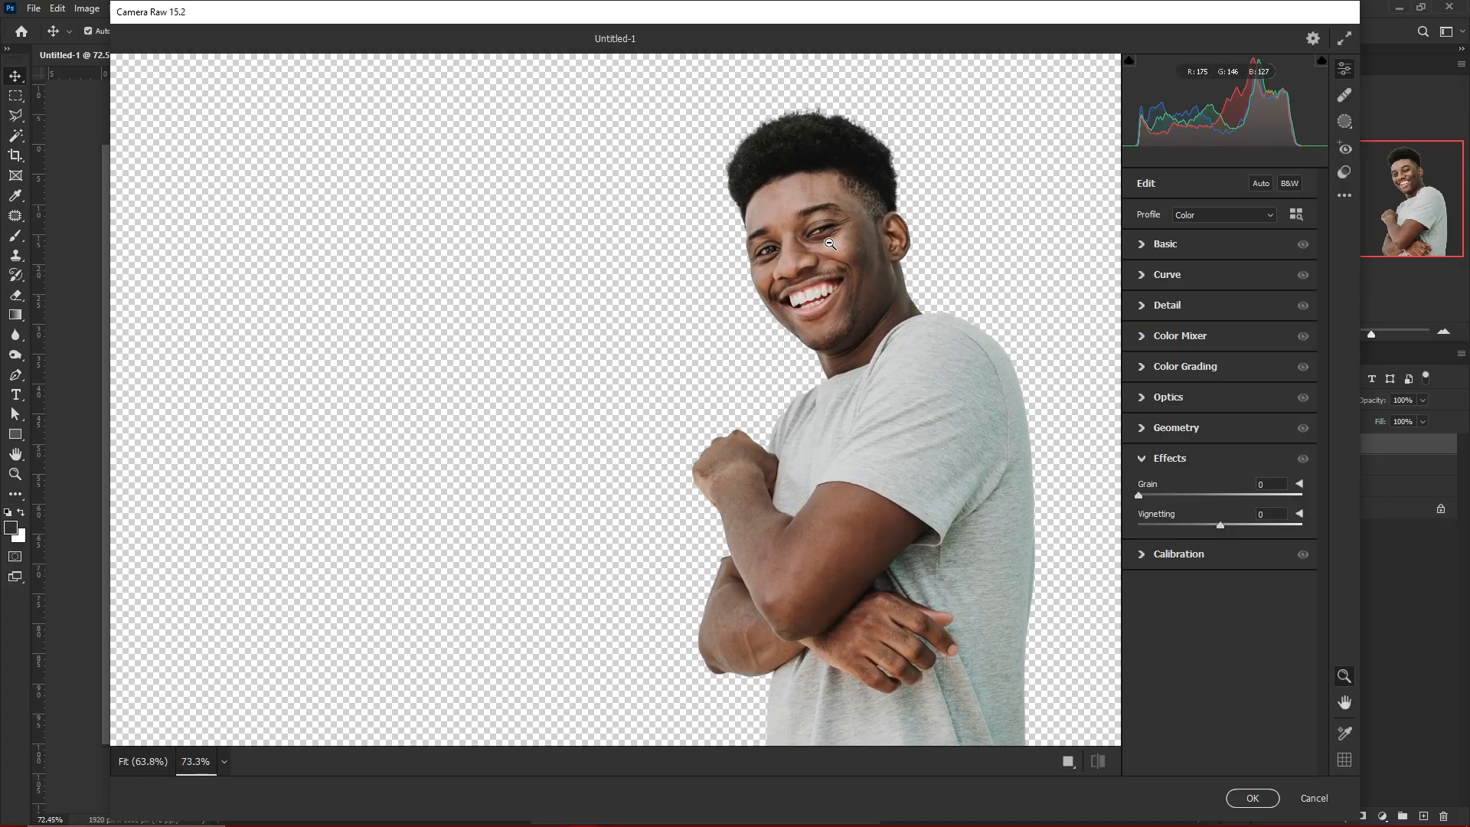
key(h)
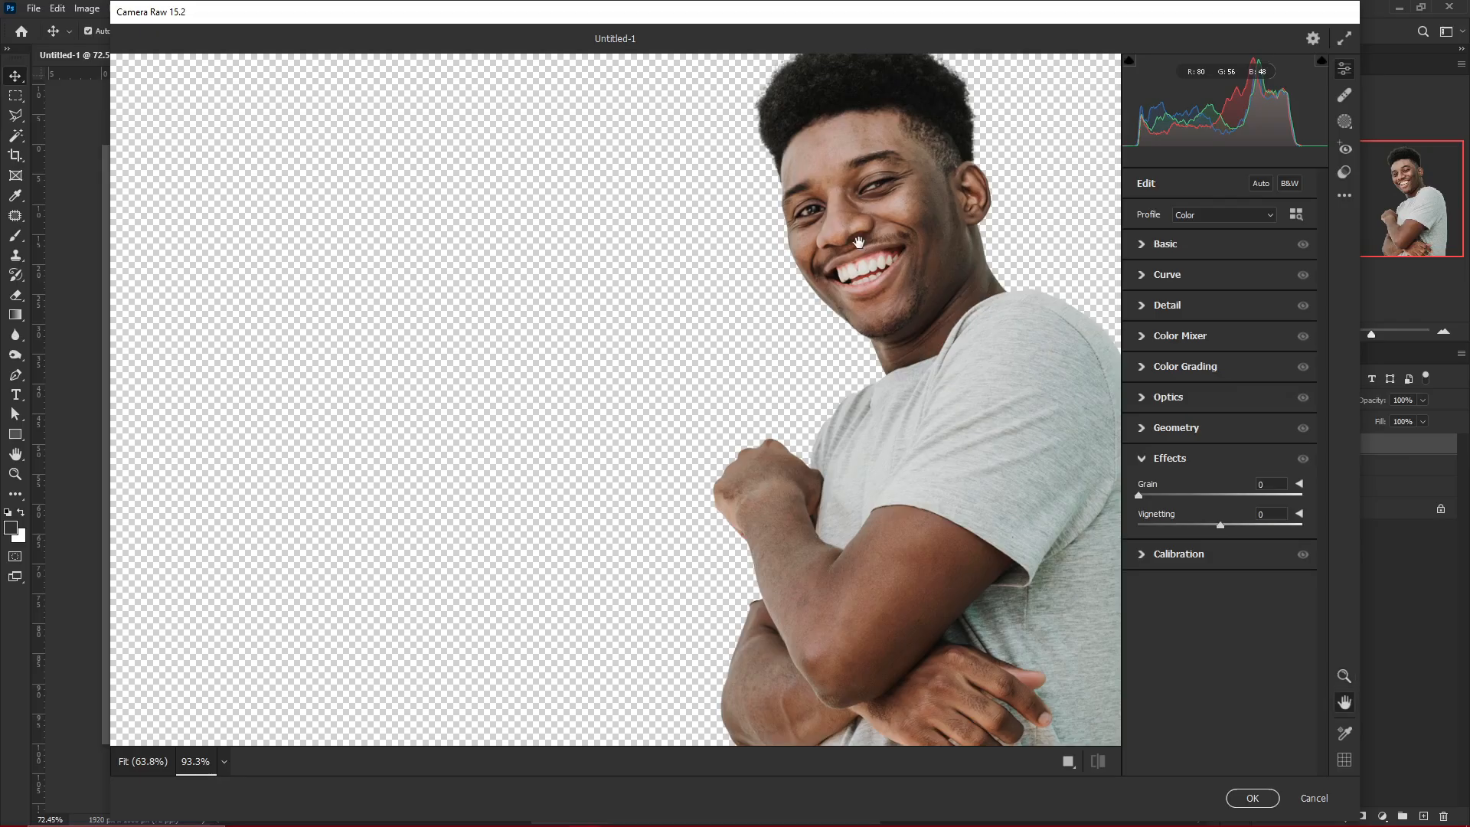
scroll(896, 236, down, 1)
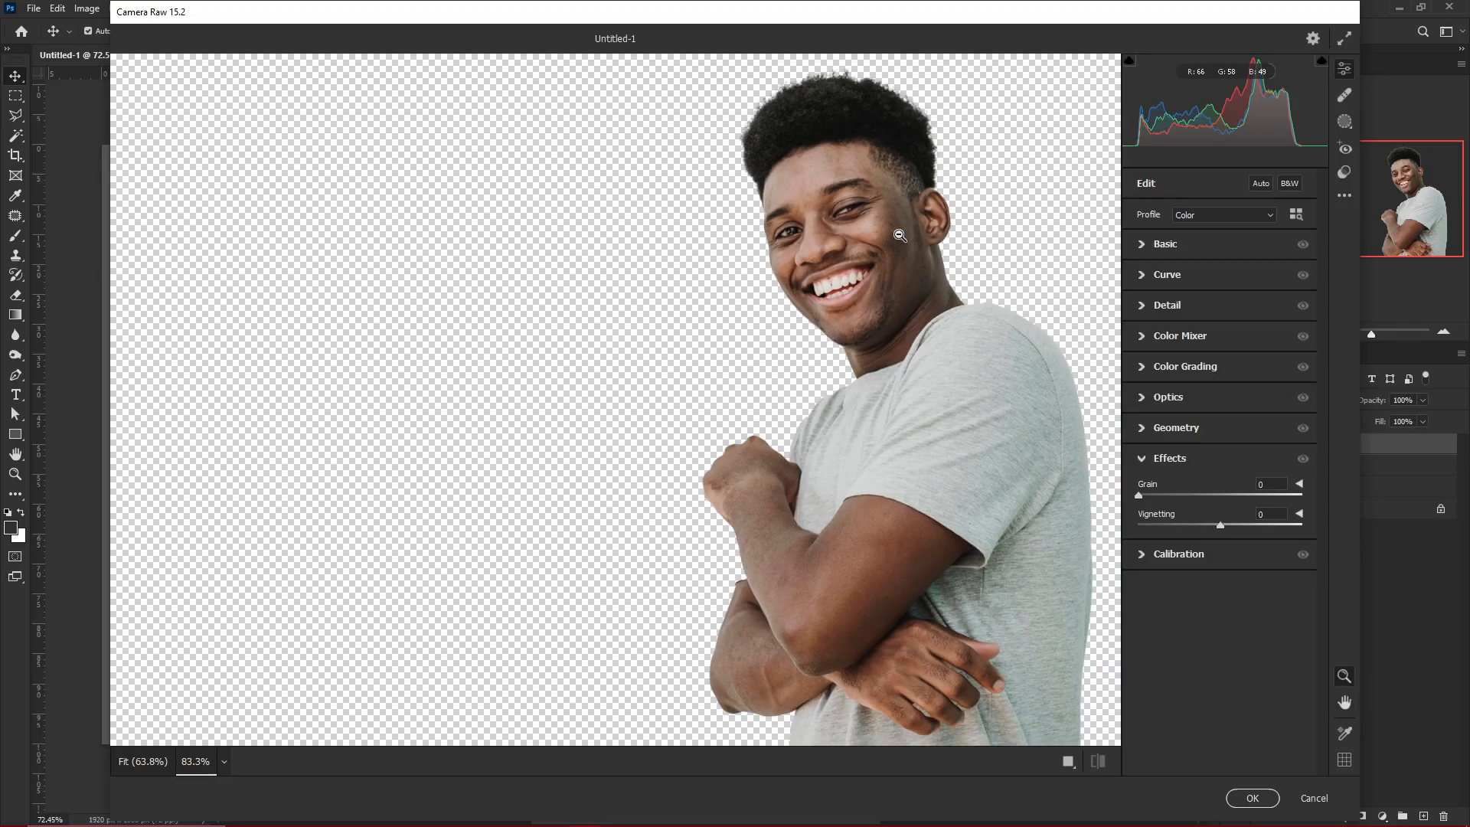
In the Basic adjustments, set Contrast to +12 and Highlights to -27.
click(1154, 245)
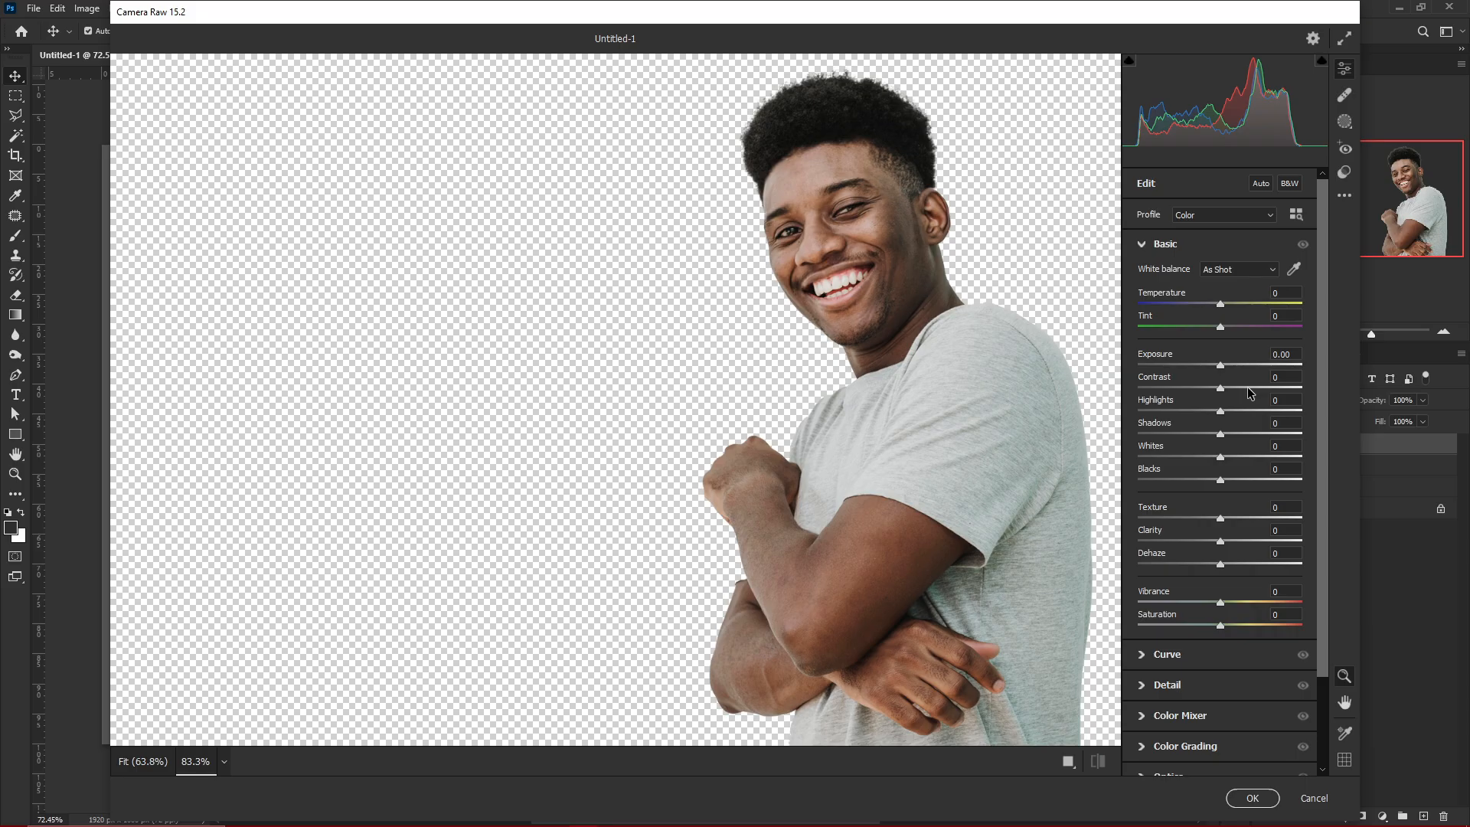
mouse_move(1223, 392)
mouse_down()
mouse_move(1354, 396)
mouse_move(982, 393)
mouse_move(1239, 401)
mouse_up()
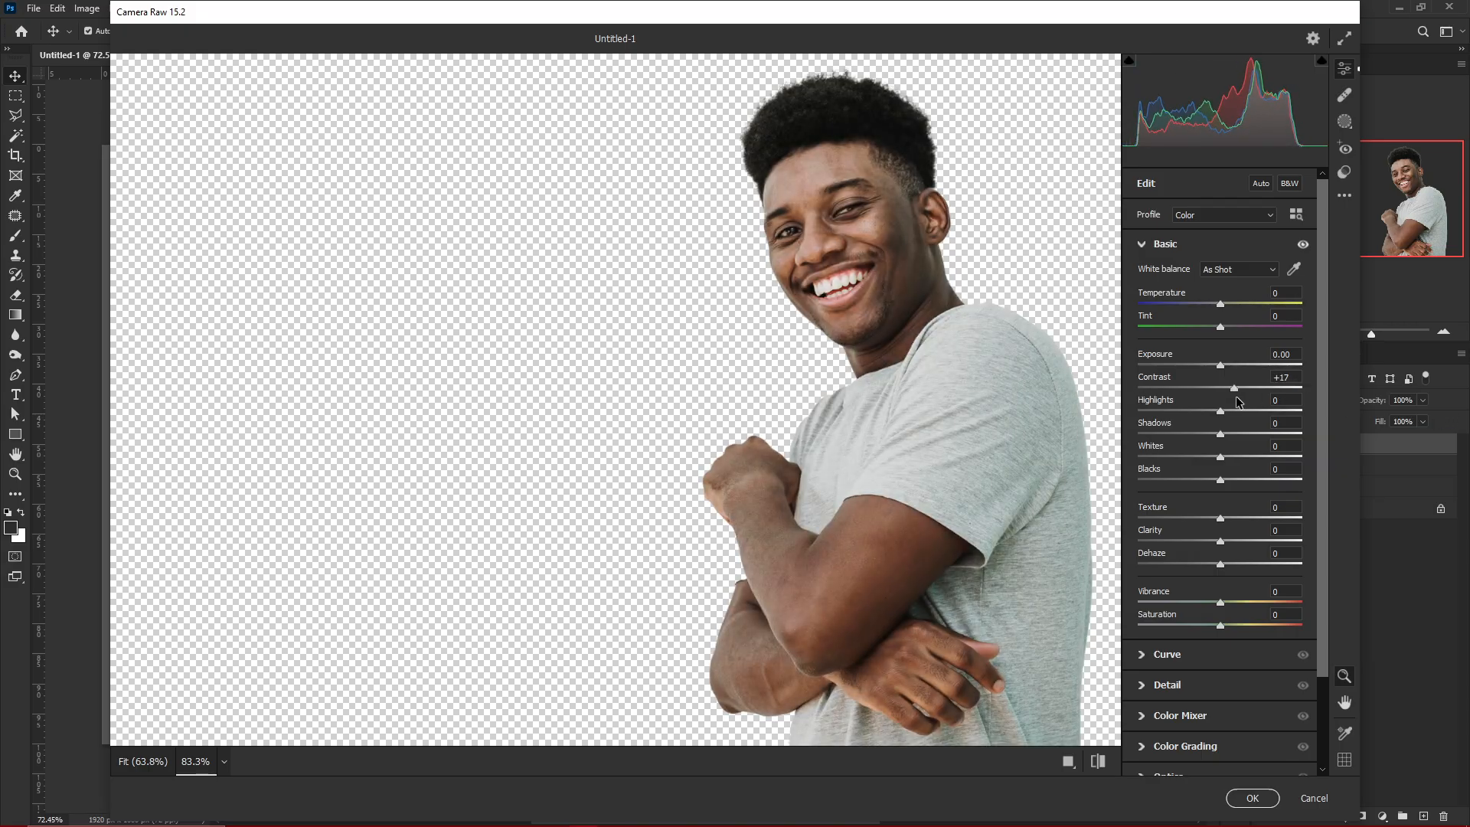
drag(1238, 401, 1233, 399)
mouse_move(1221, 412)
mouse_down()
mouse_move(1174, 414)
mouse_move(1201, 414)
mouse_up()
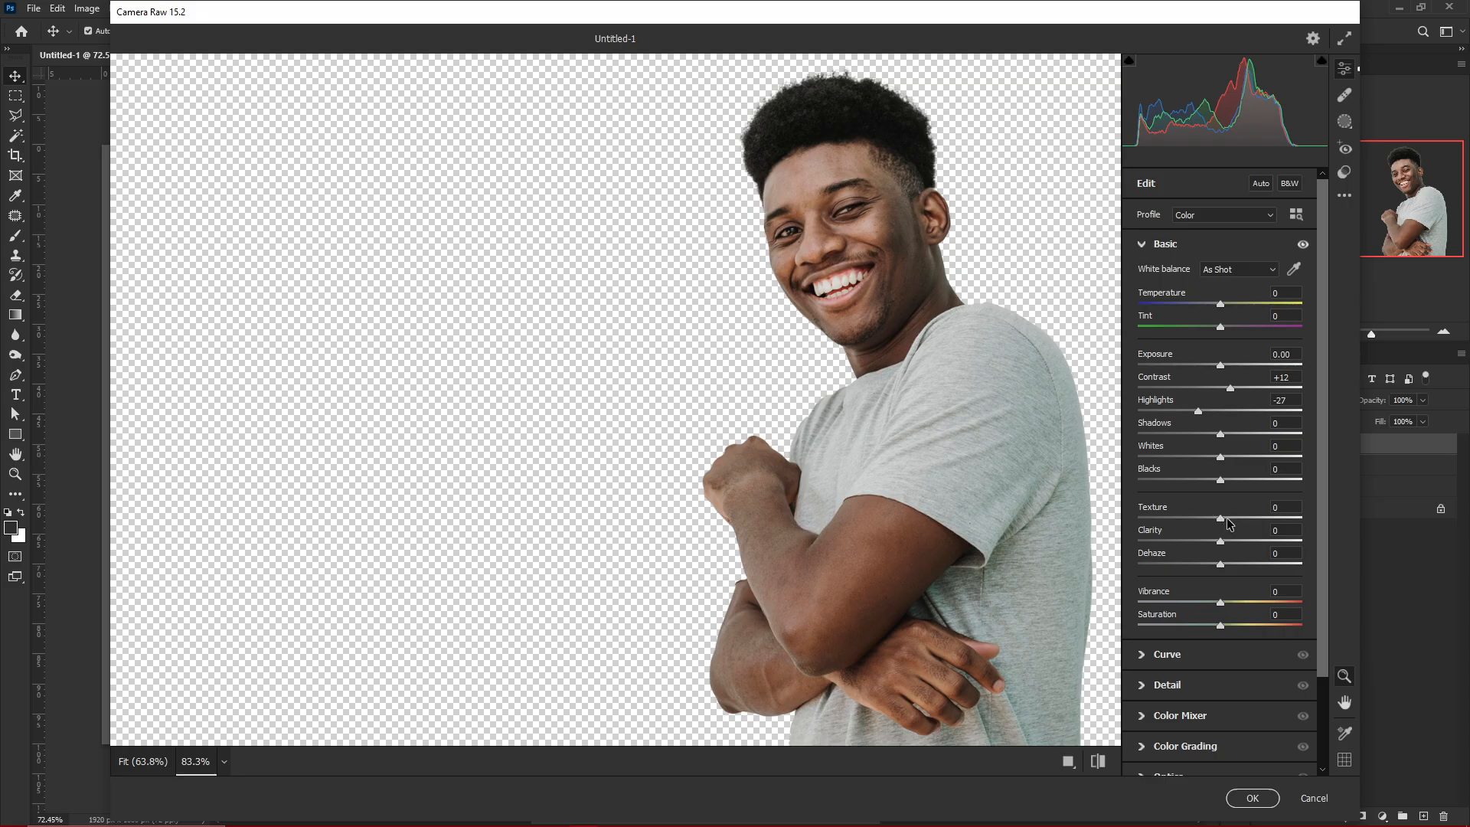
Set Texture to +7 and Clarity to +1 in the Basic adjustments.
drag(1222, 518, 1226, 519)
drag(1222, 542, 1252, 540)
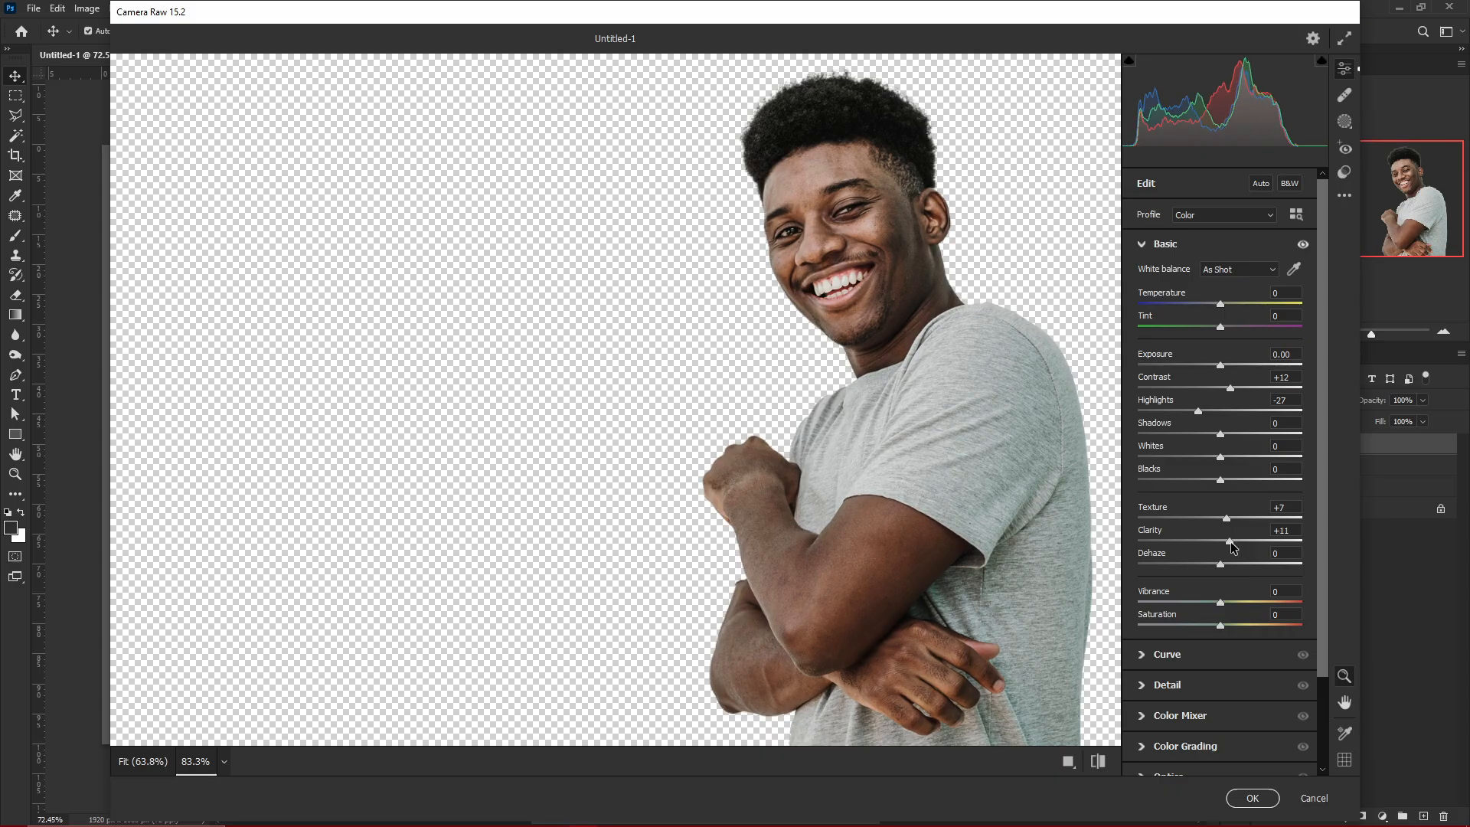
drag(1237, 541, 1224, 547)
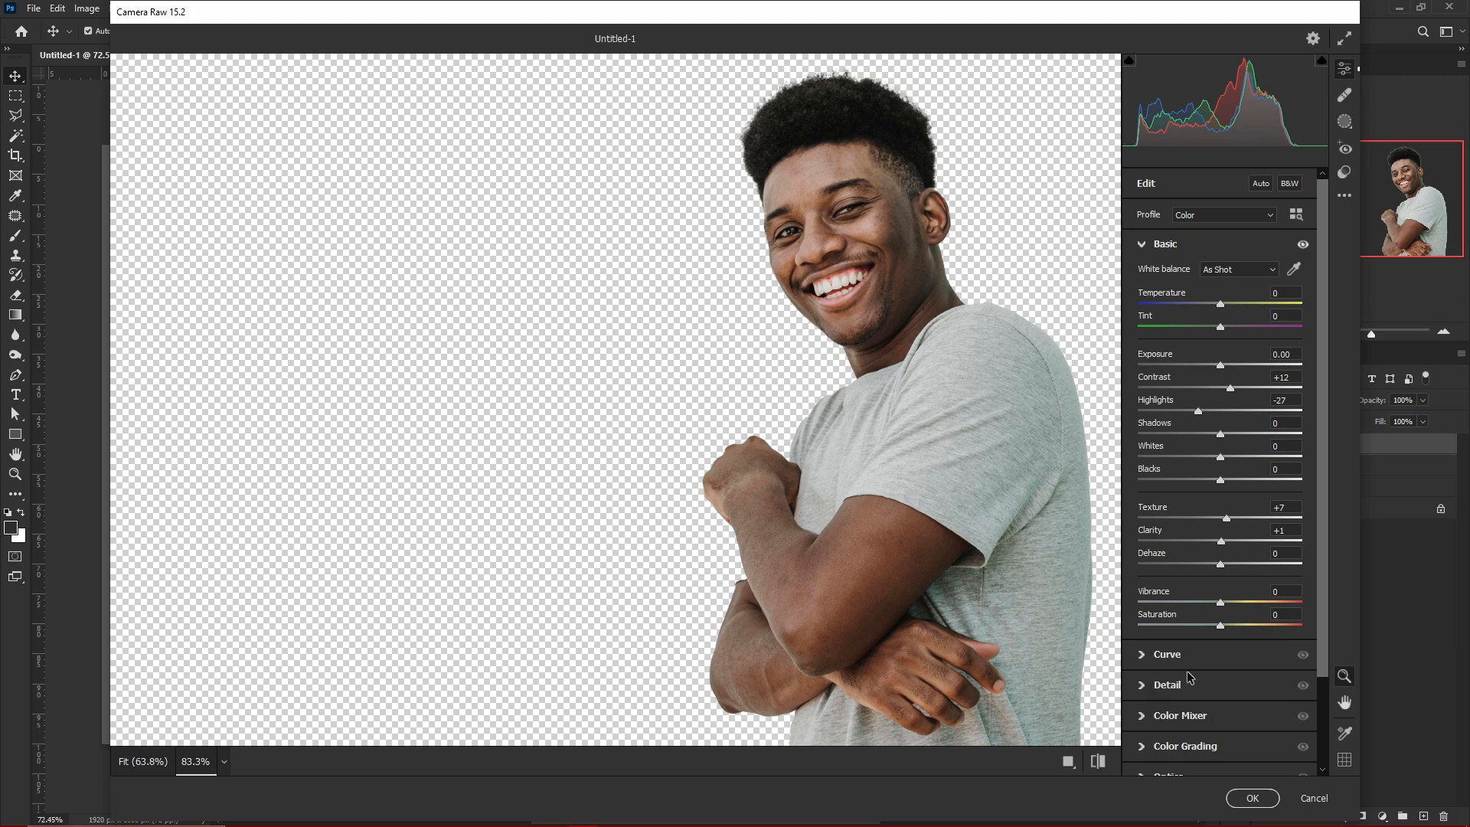
Set Sharpening to 35 in the Detail adjustments.
click(1163, 686)
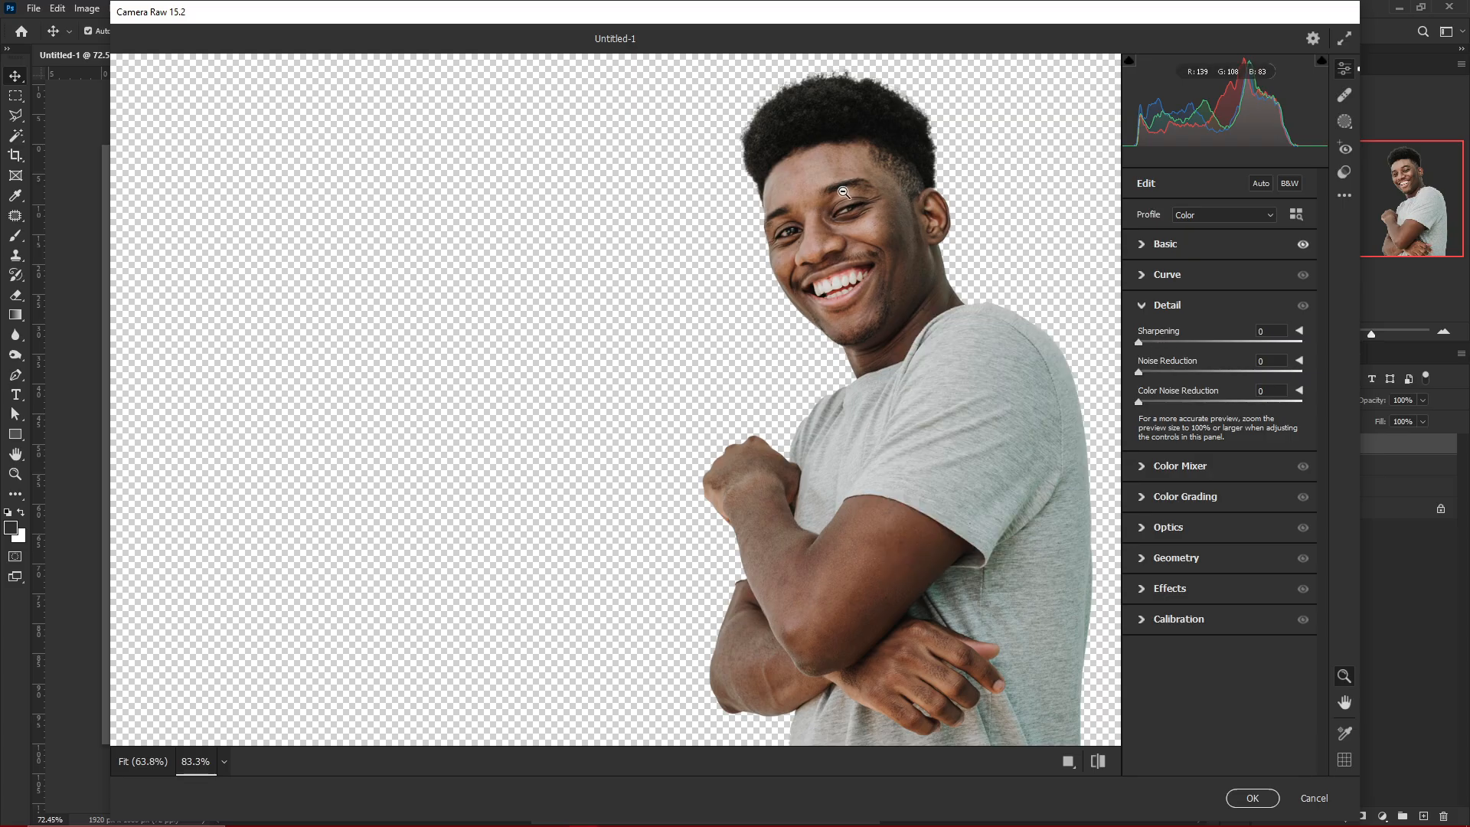
scroll(843, 191, up, 3)
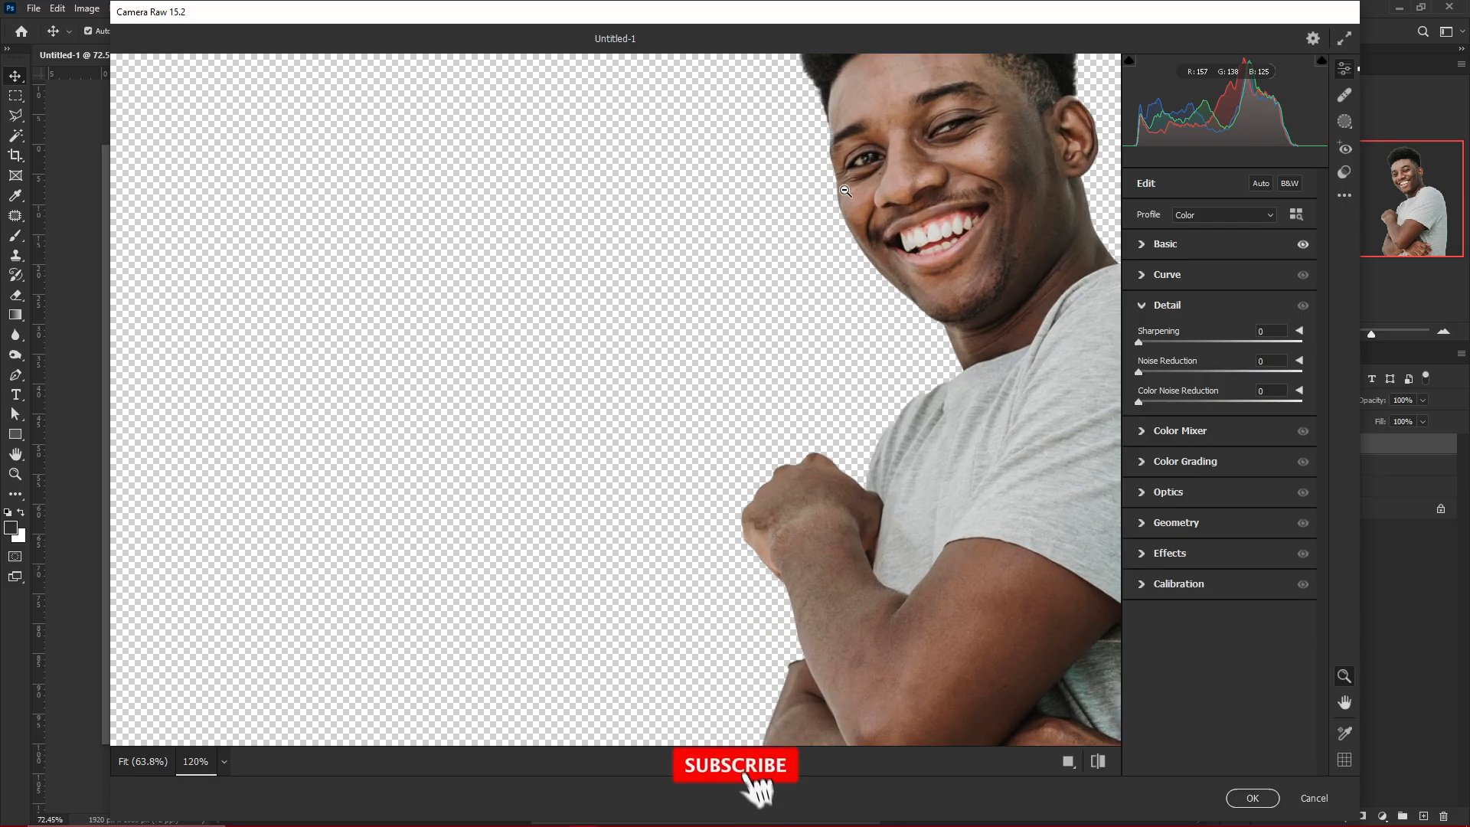
scroll(816, 561, up, 2)
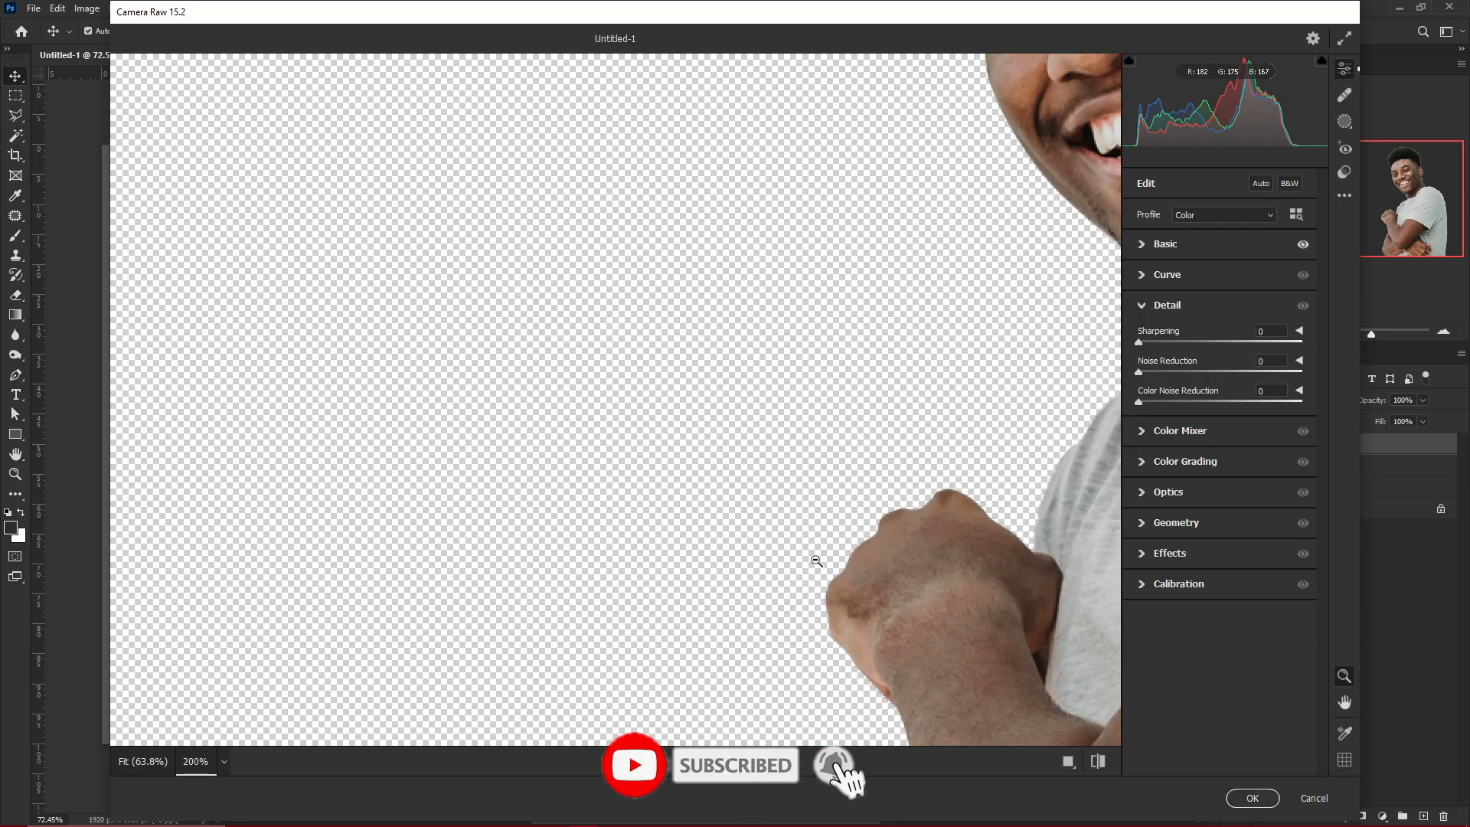
scroll(816, 562, down, 2)
scroll(961, 344, up, 1)
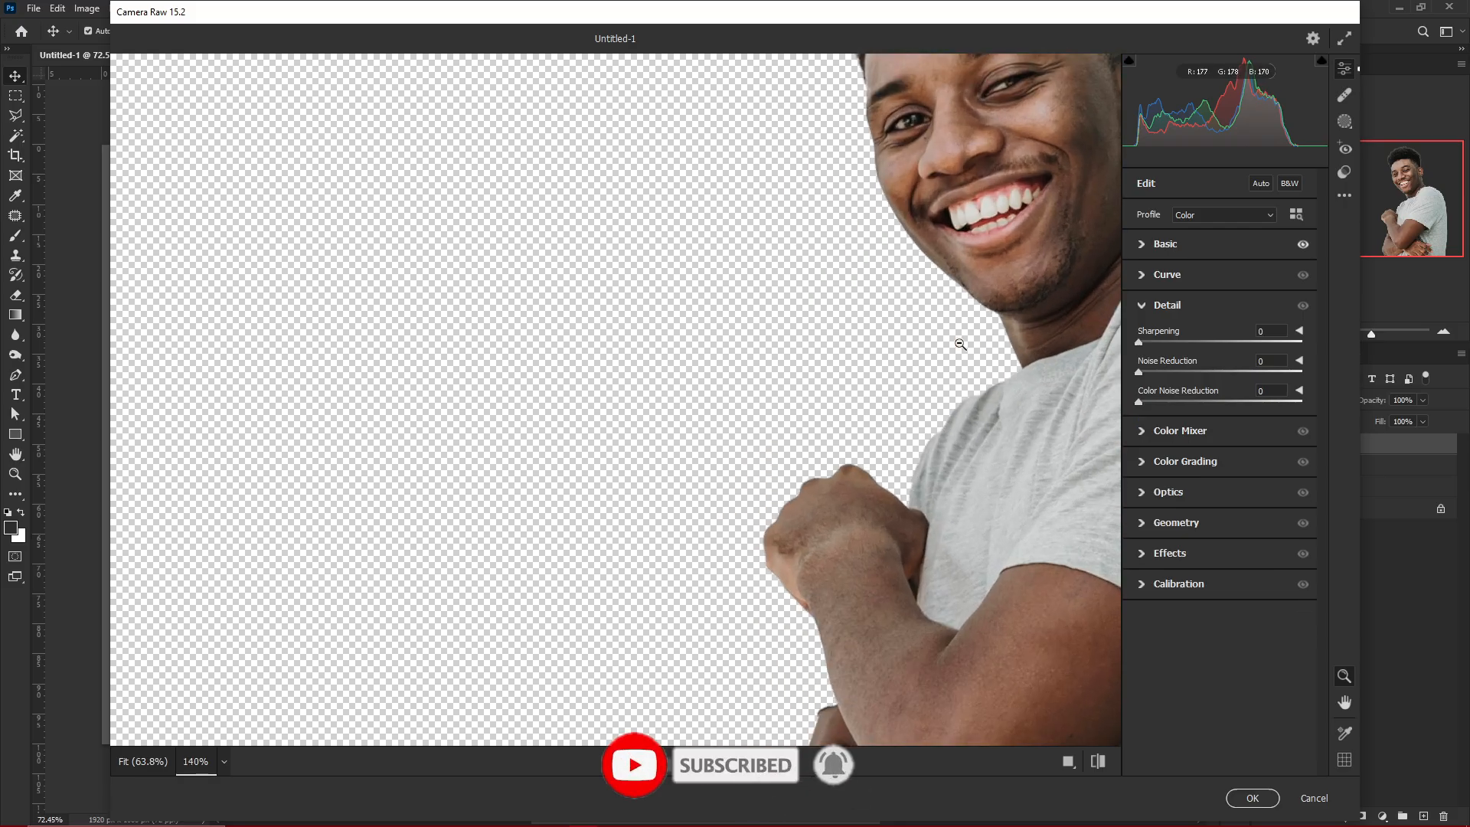
scroll(961, 342, down, 1)
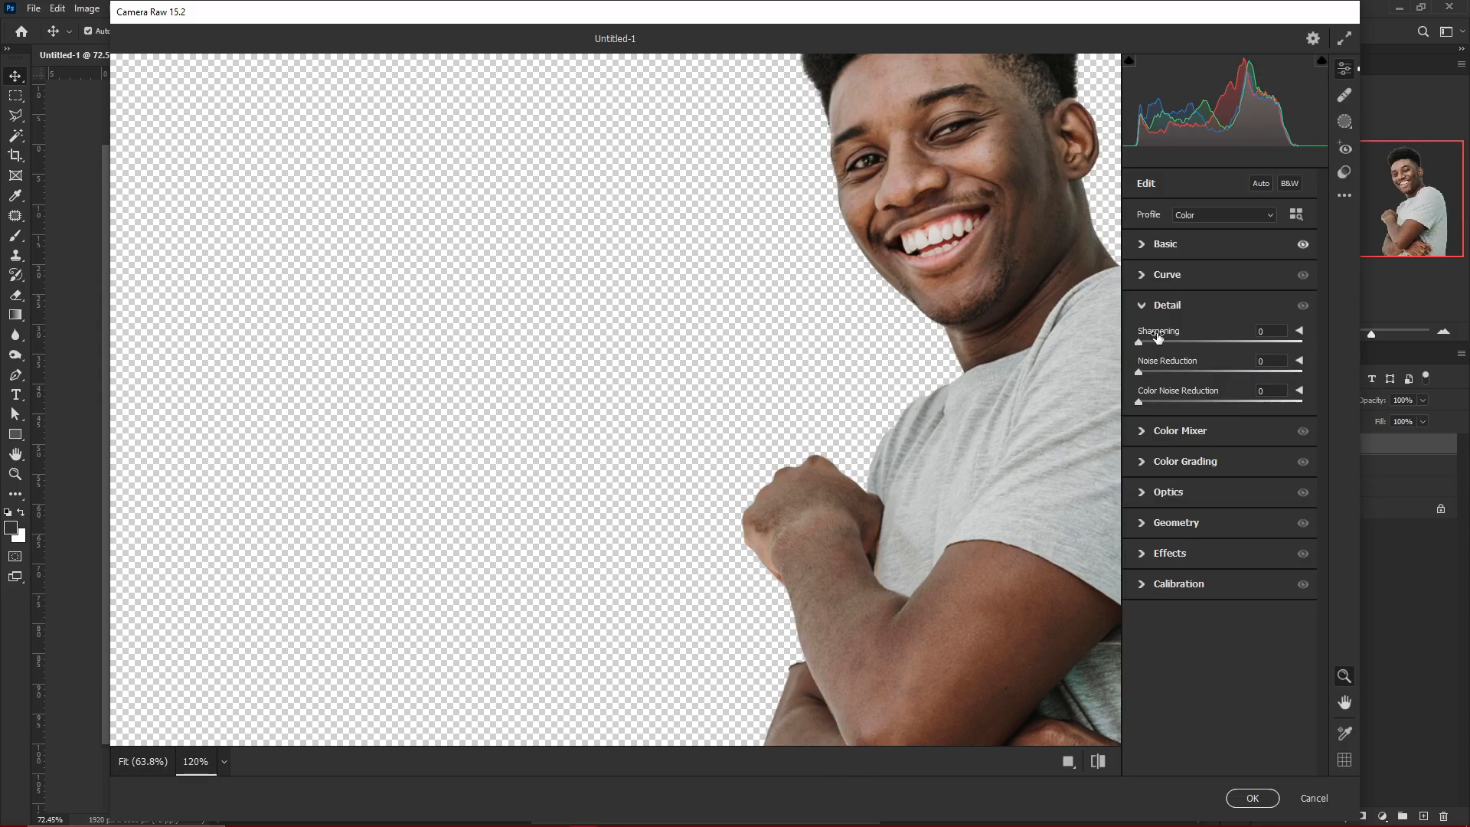
drag(1158, 338, 1190, 347)
drag(1190, 345, 1177, 346)
Compare the portrait side by side before and after the edits, apply the Camera Raw filter, and inspect the result.
key(q)
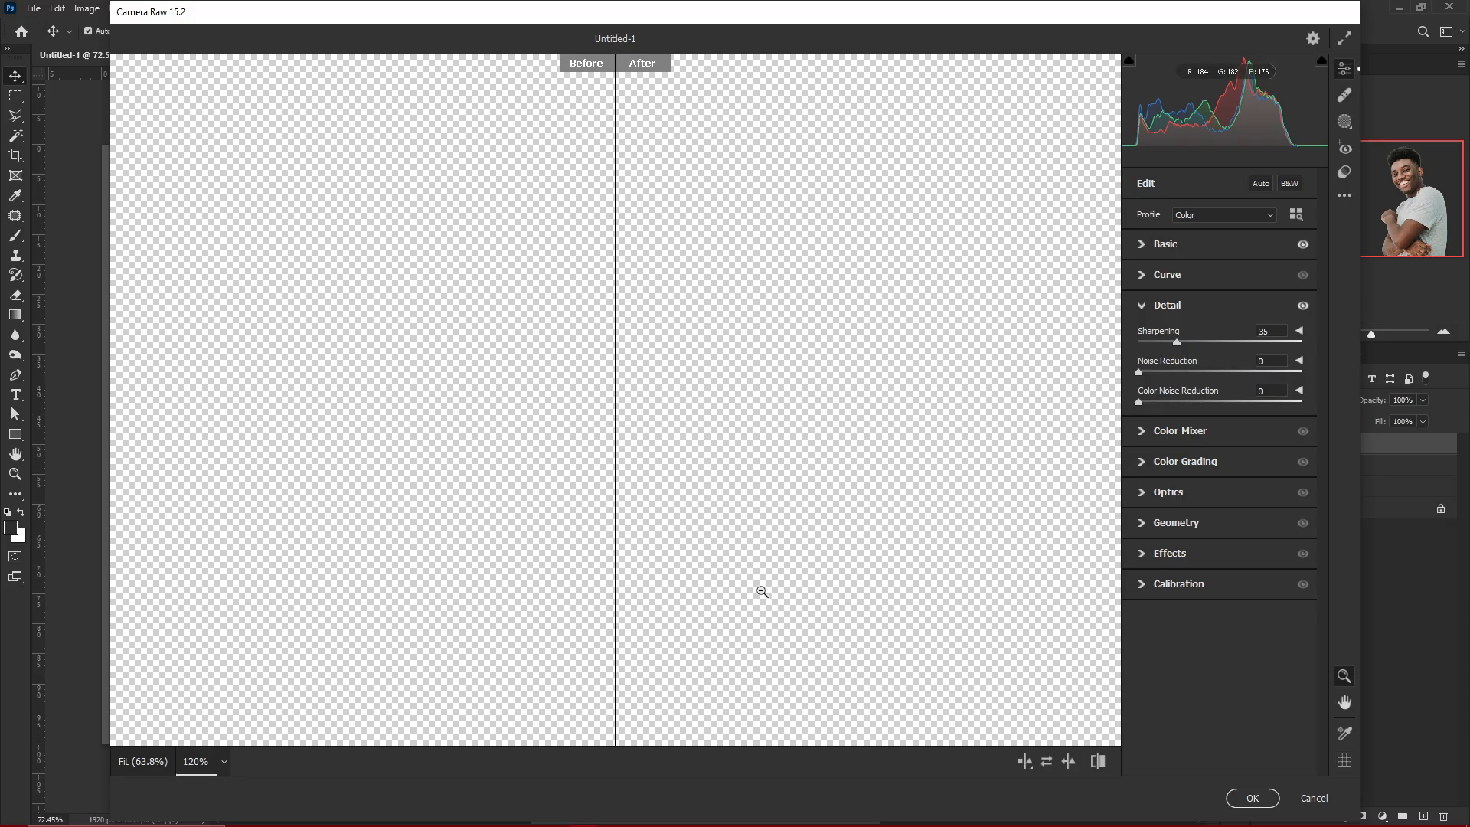
scroll(762, 591, down, 15)
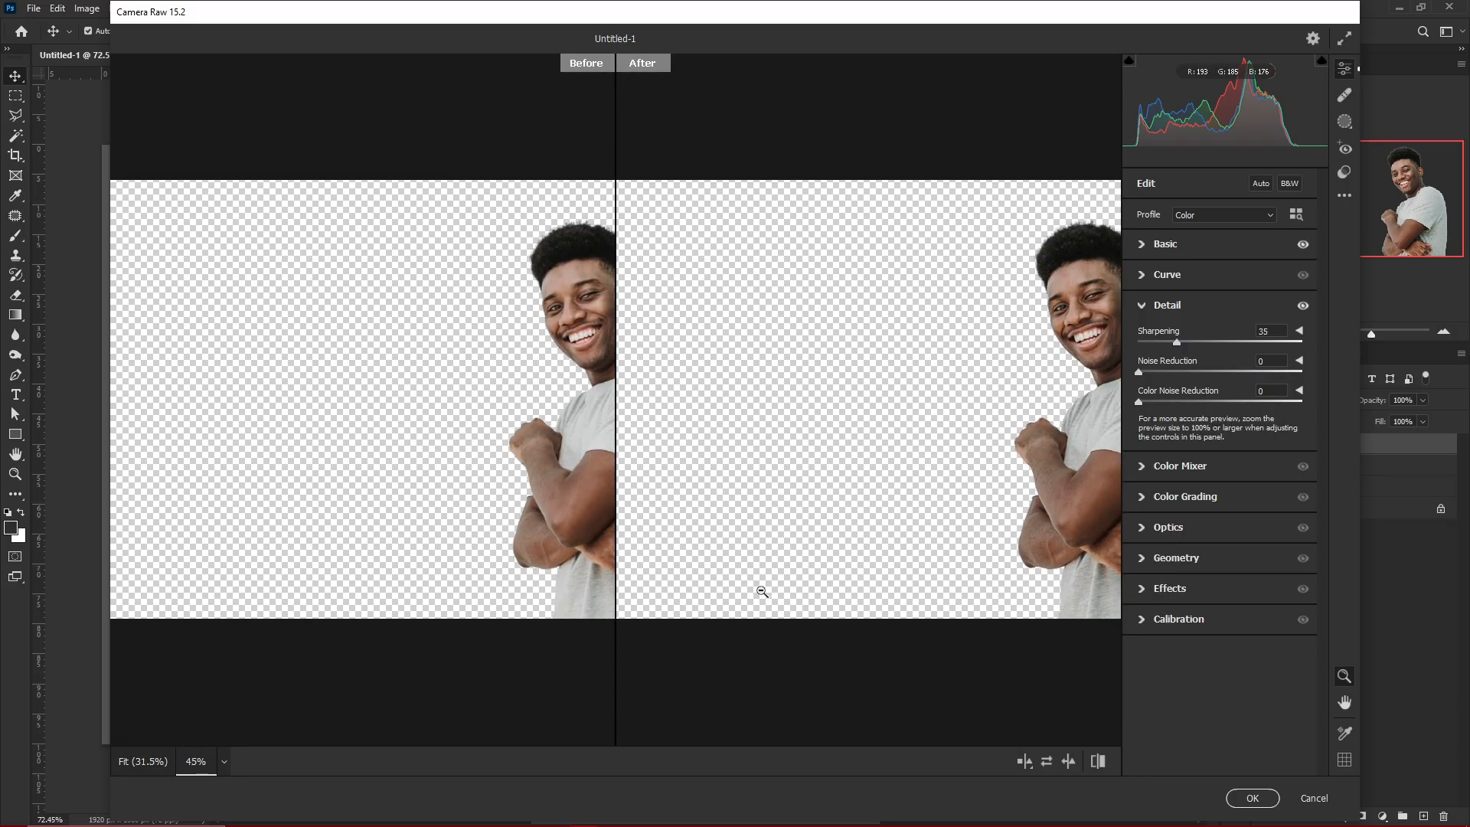
scroll(762, 591, down, 1)
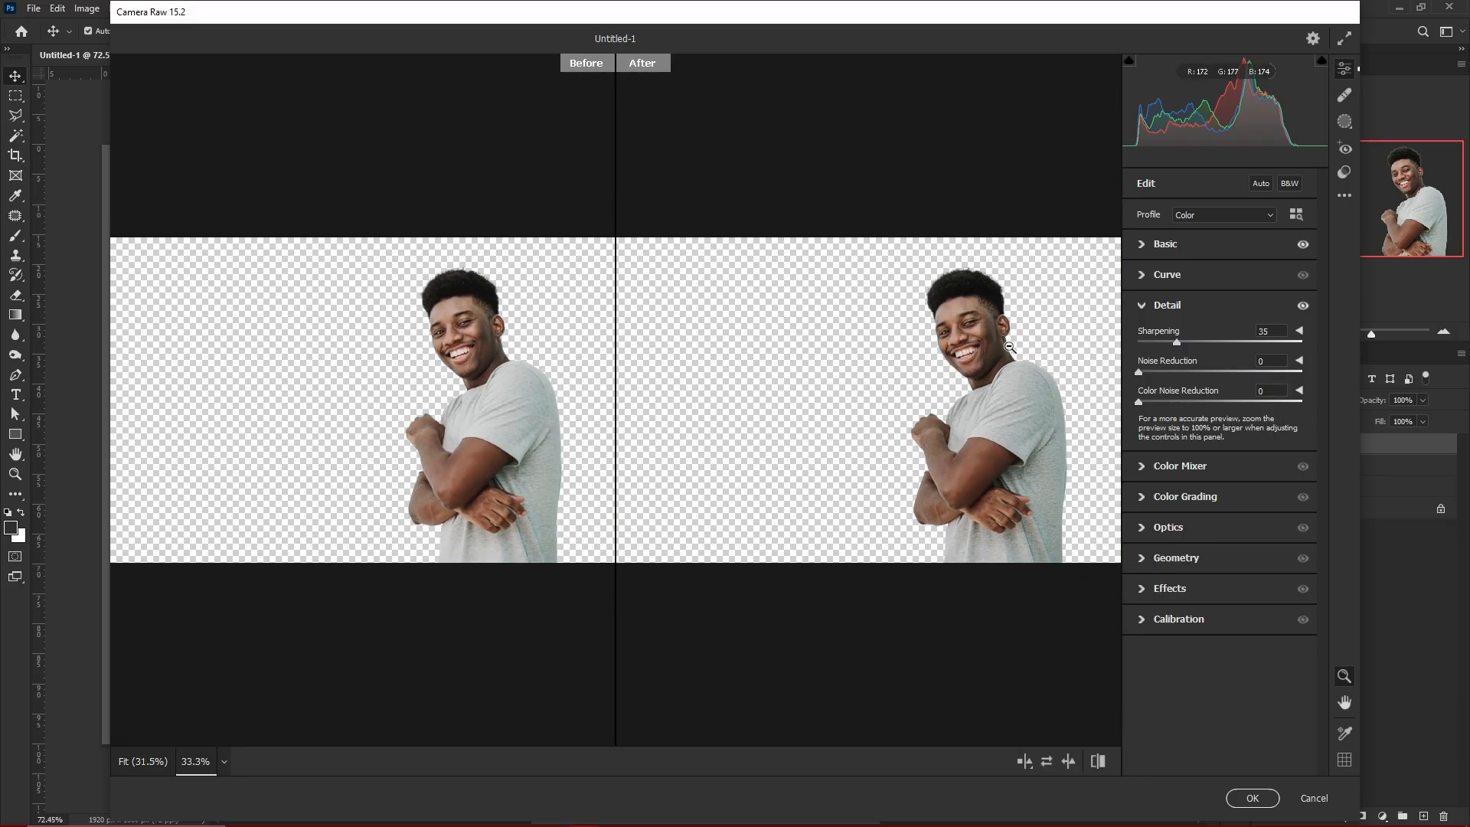
scroll(1010, 347, up, 2)
scroll(1011, 347, down, 1)
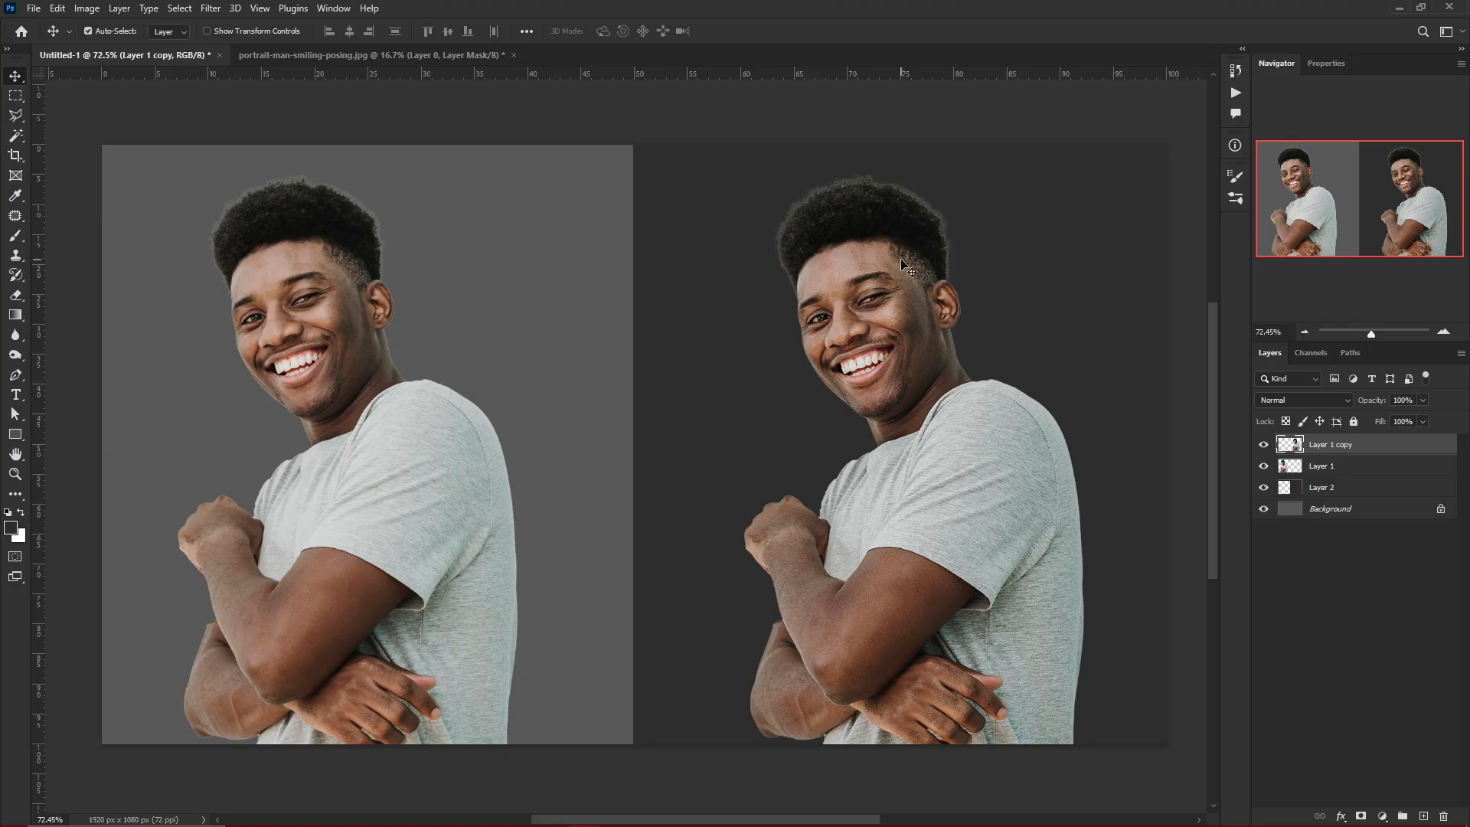
scroll(904, 267, up, 5)
scroll(528, 379, down, 5)
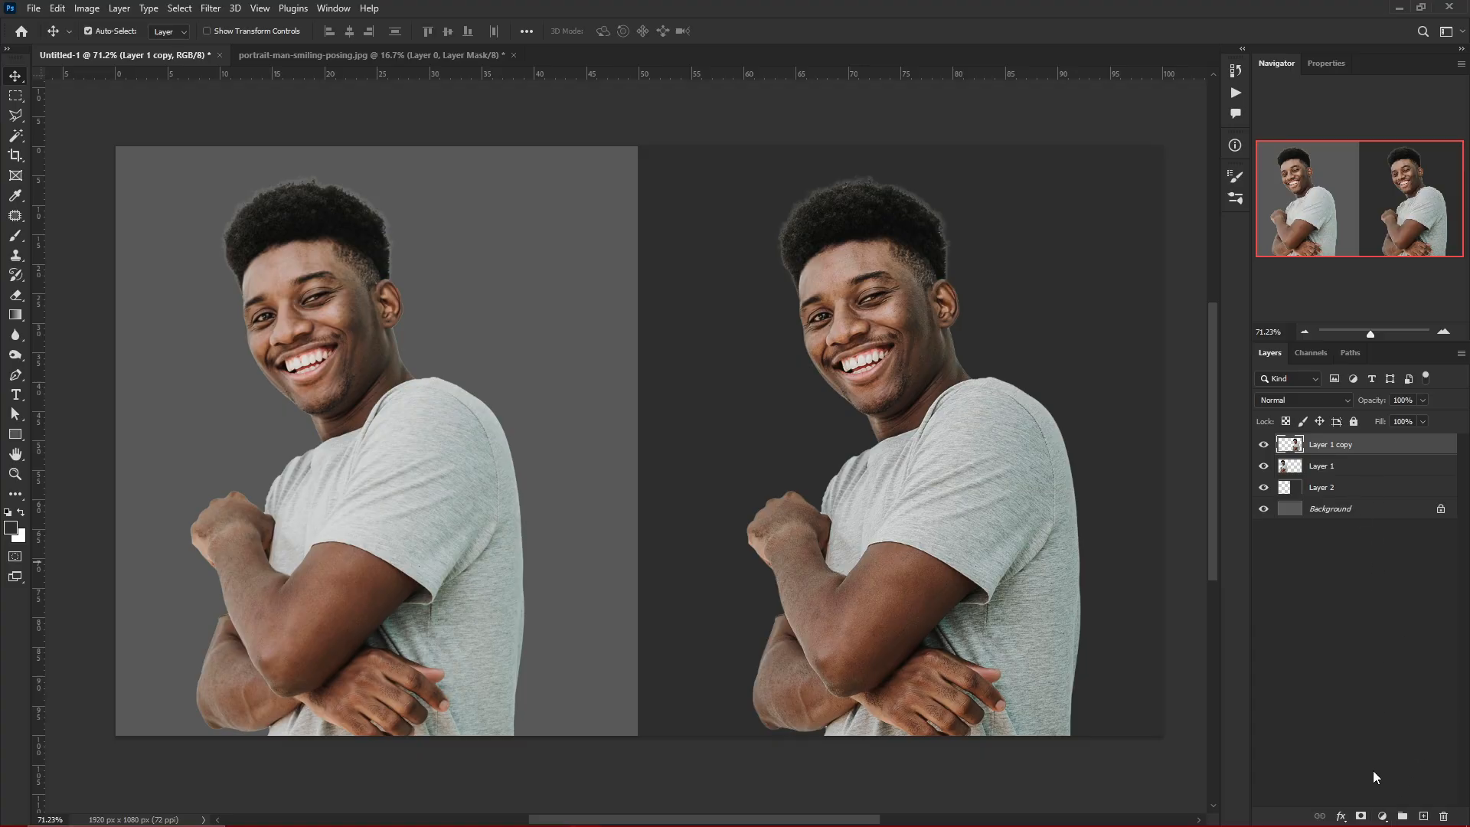
Add a Selective Color adjustment layer above Layer 1 copy and clip it to that layer.
click(1383, 817)
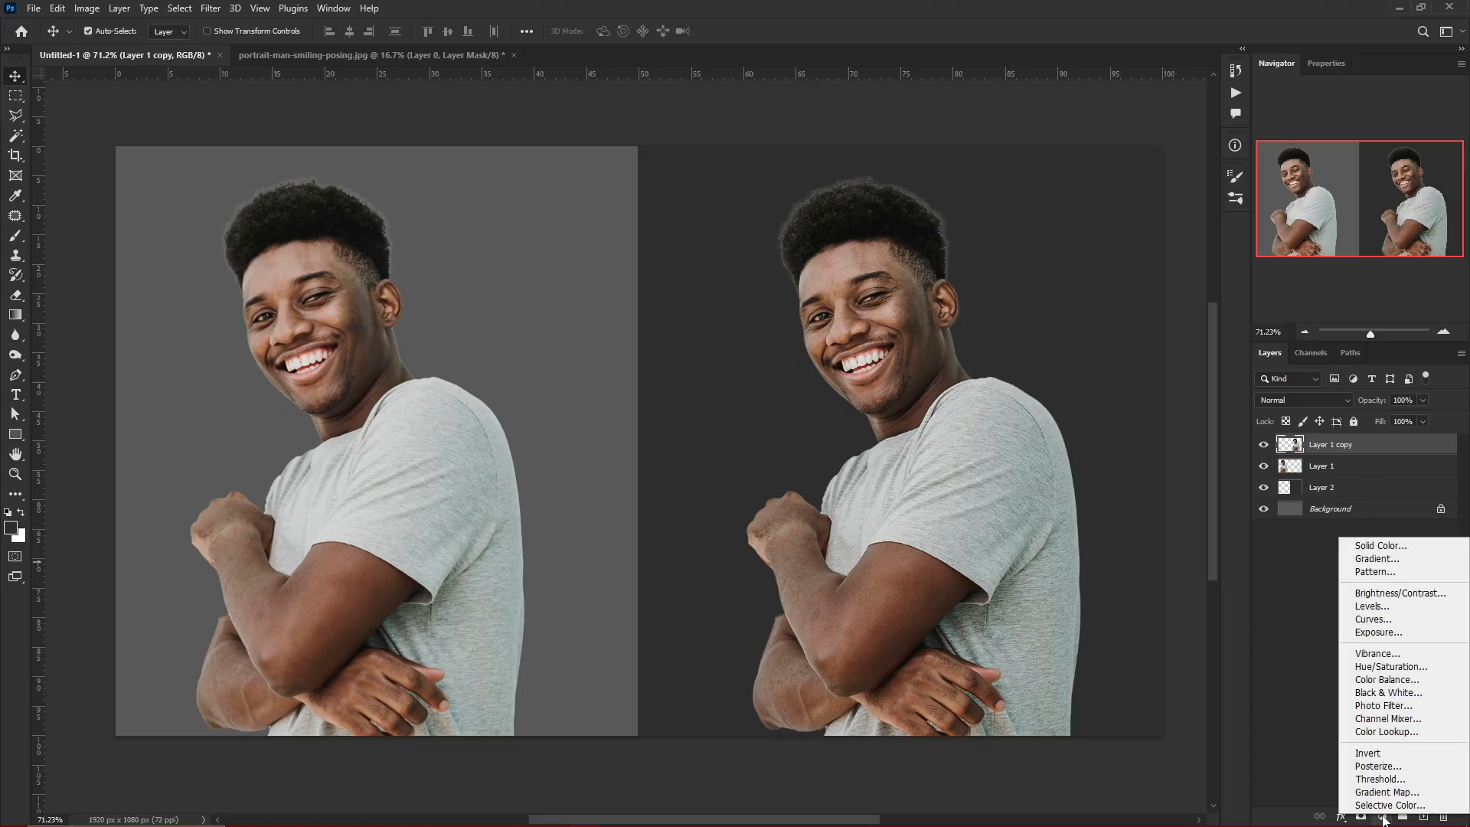
click(1286, 753)
click(1382, 817)
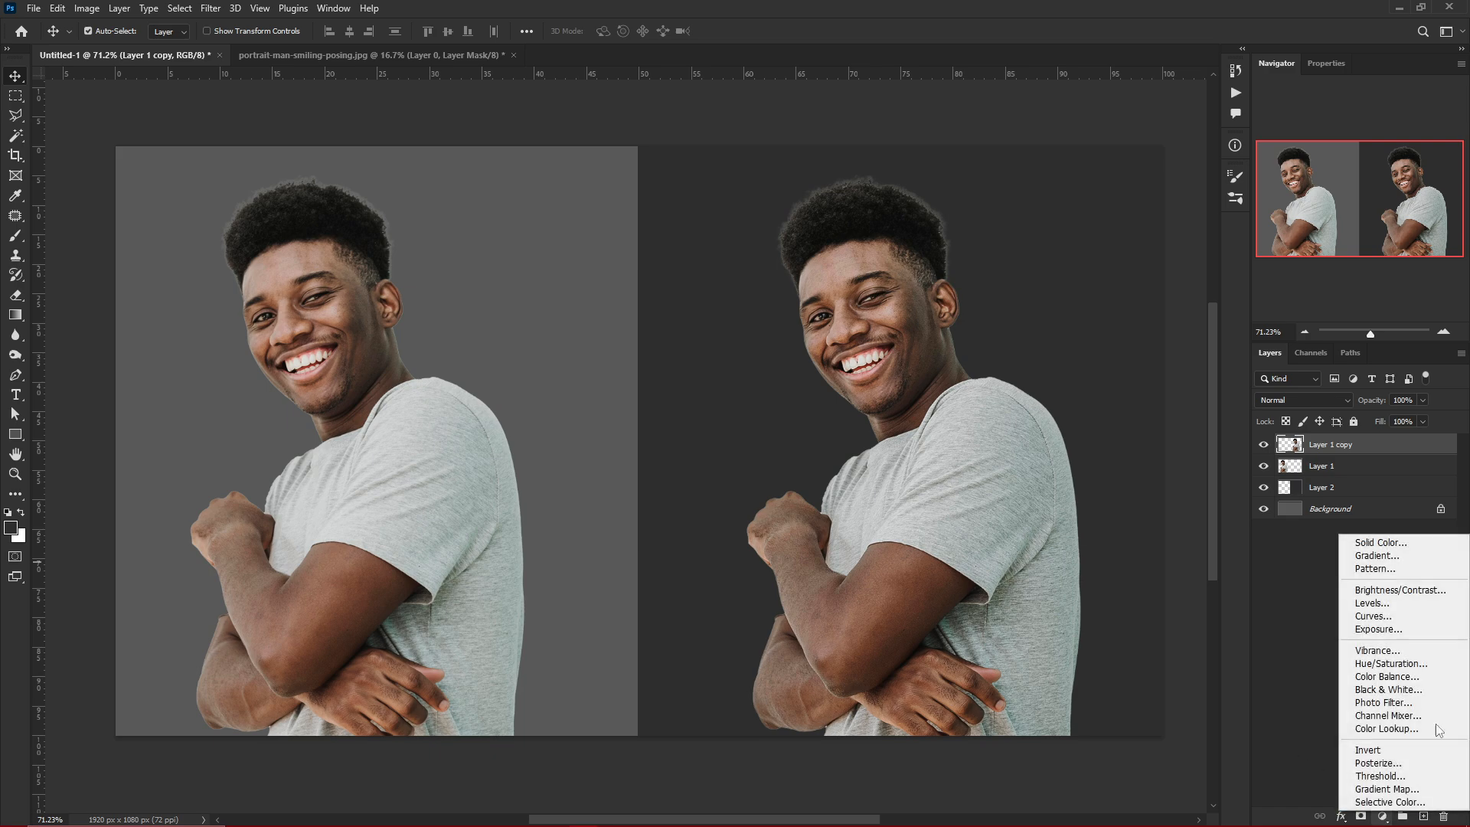
click(1382, 803)
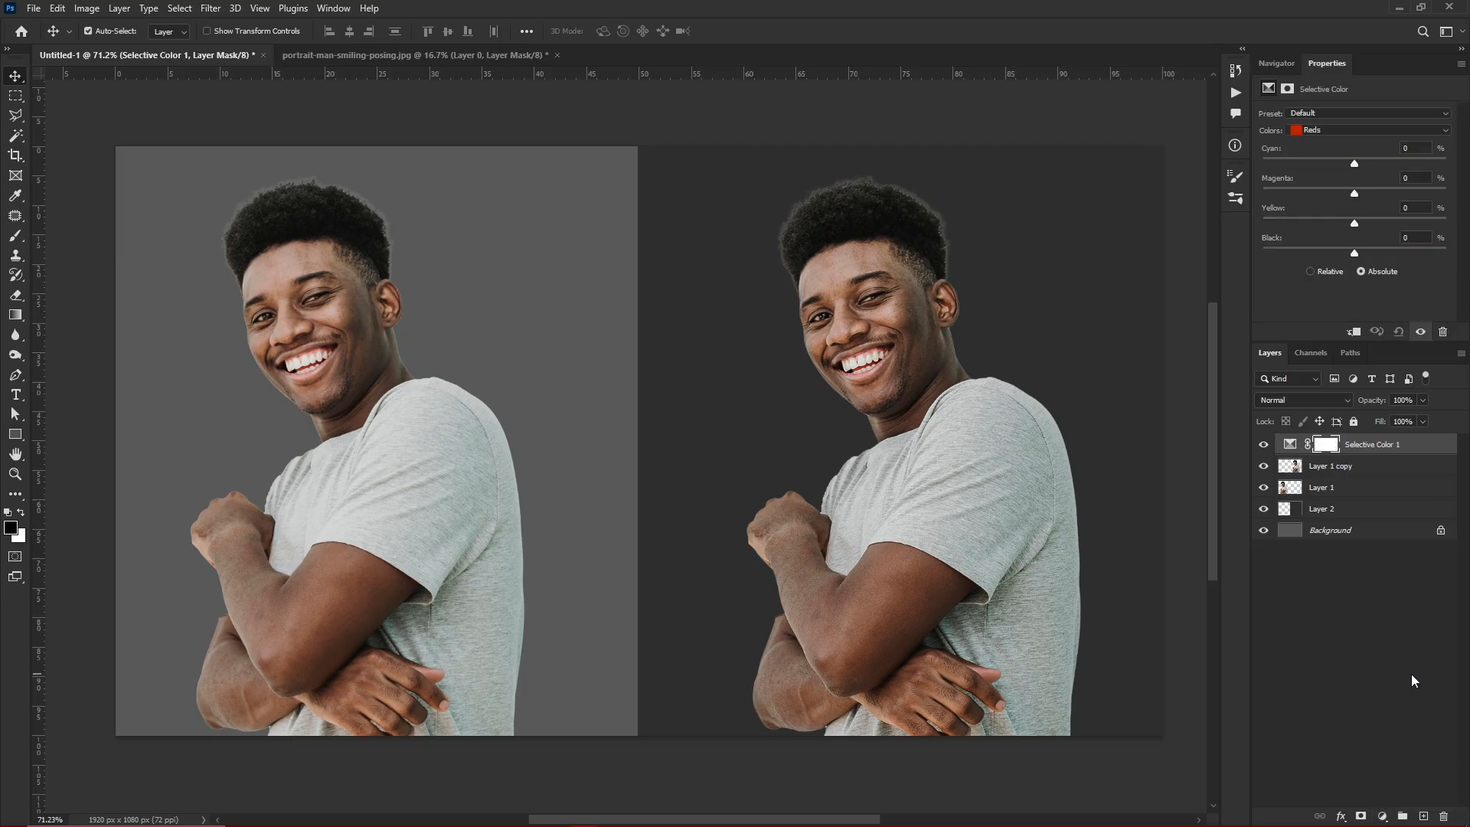
click(1356, 332)
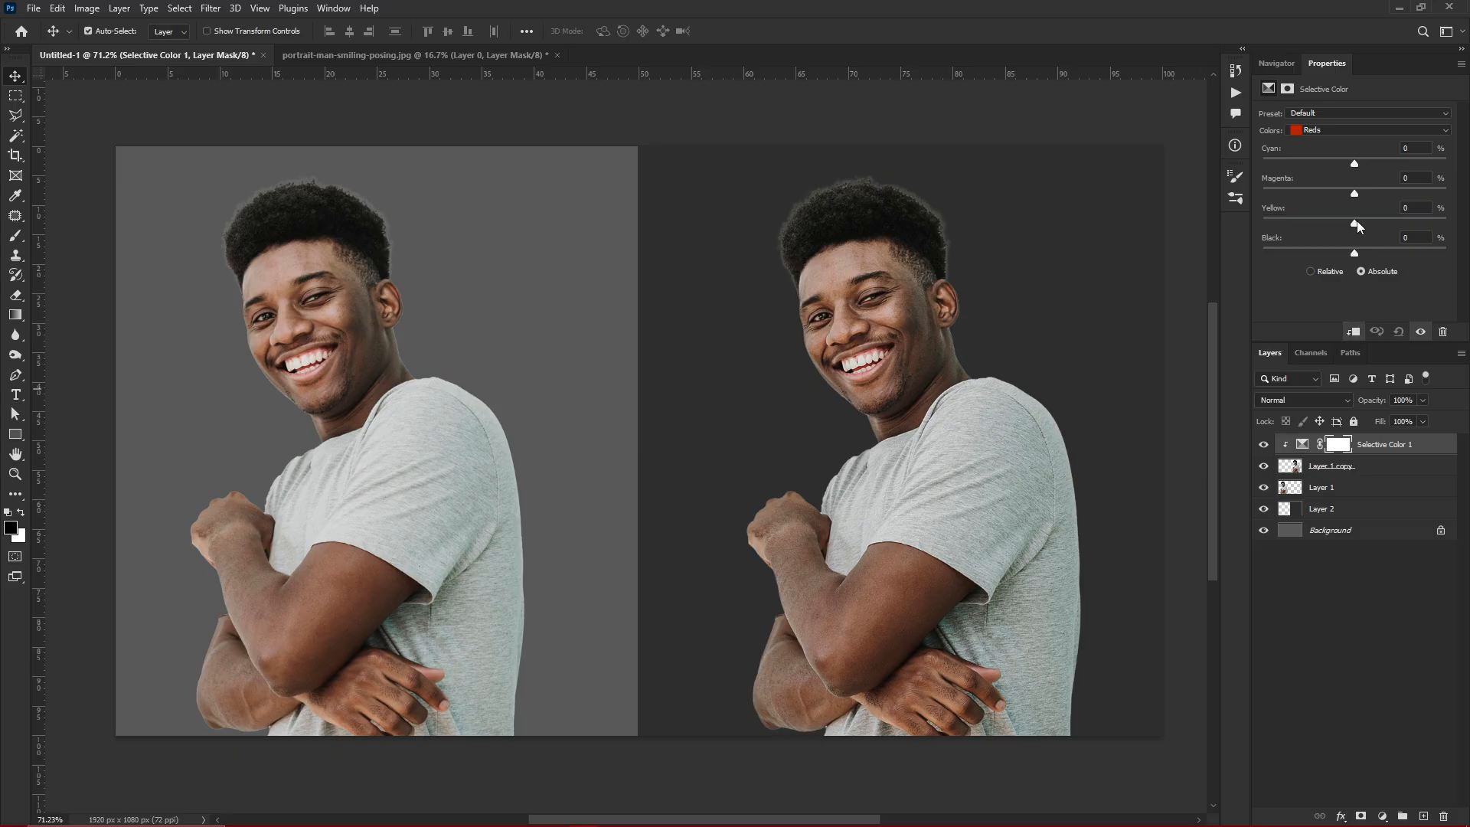
Set Cyan to -27% for the Reds in the Selective Color adjustment and check the skin tones.
click(1306, 130)
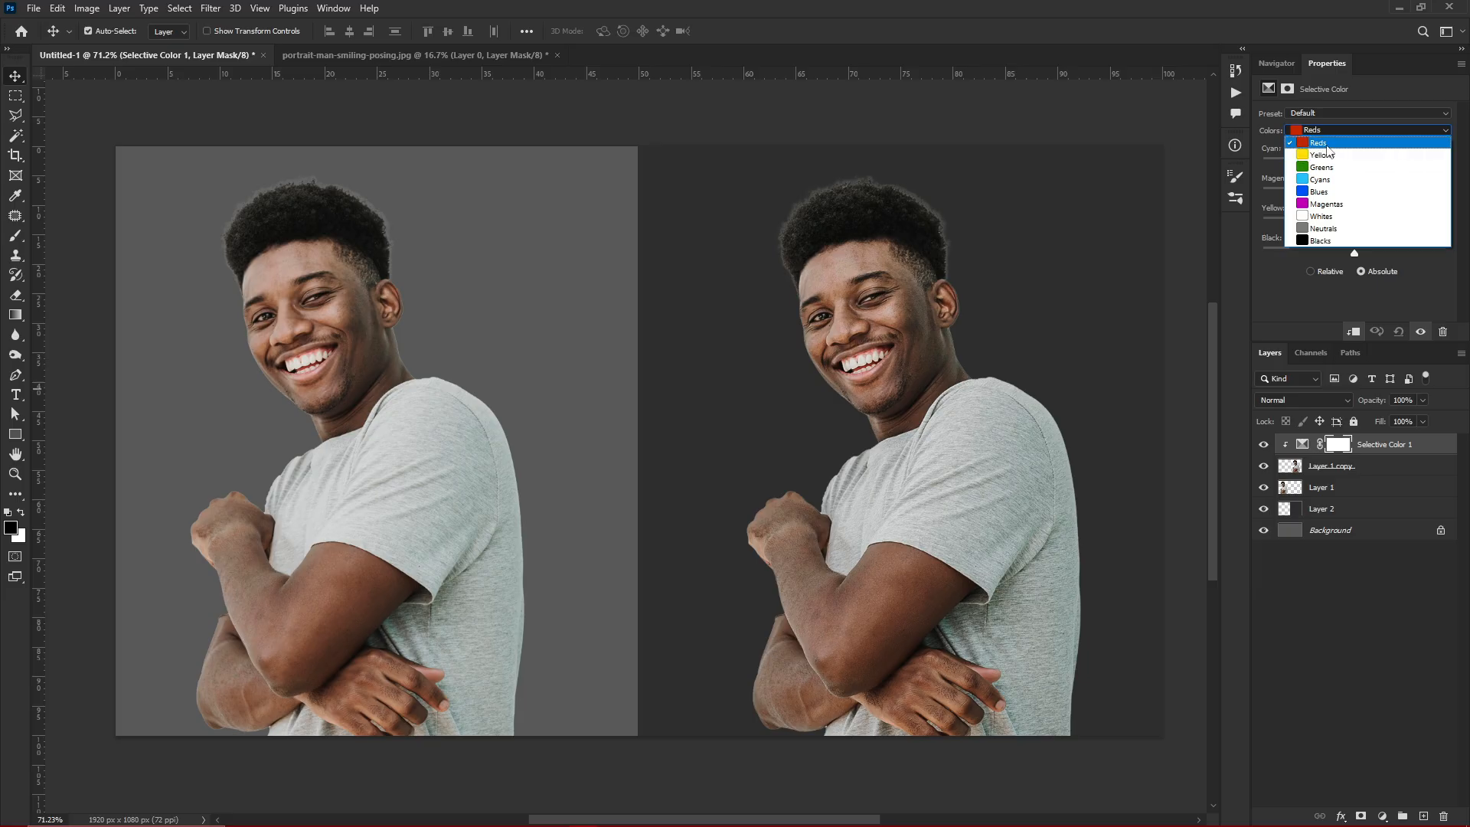
click(1326, 145)
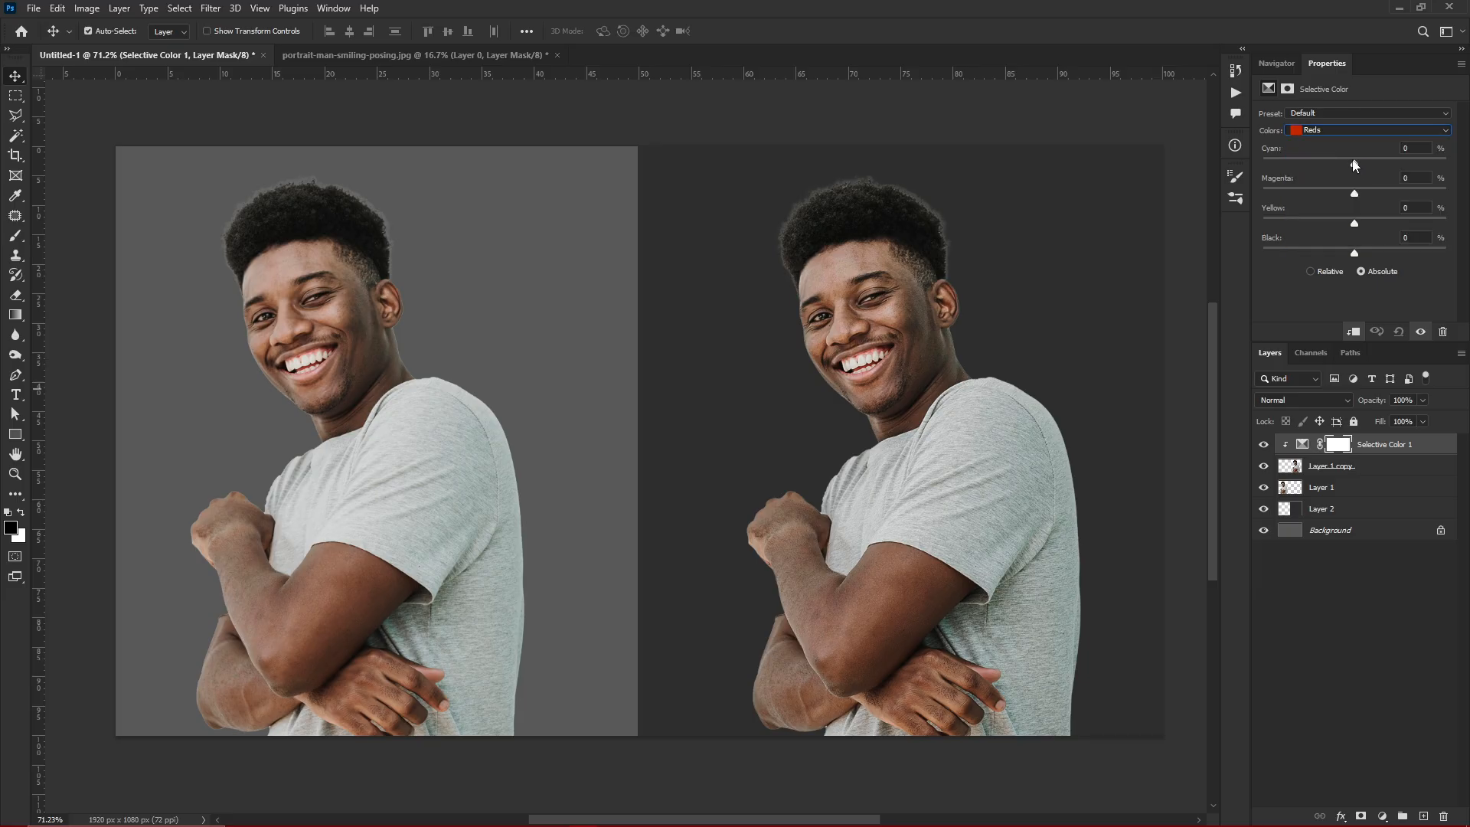
drag(1355, 166, 1325, 164)
drag(1331, 164, 1333, 164)
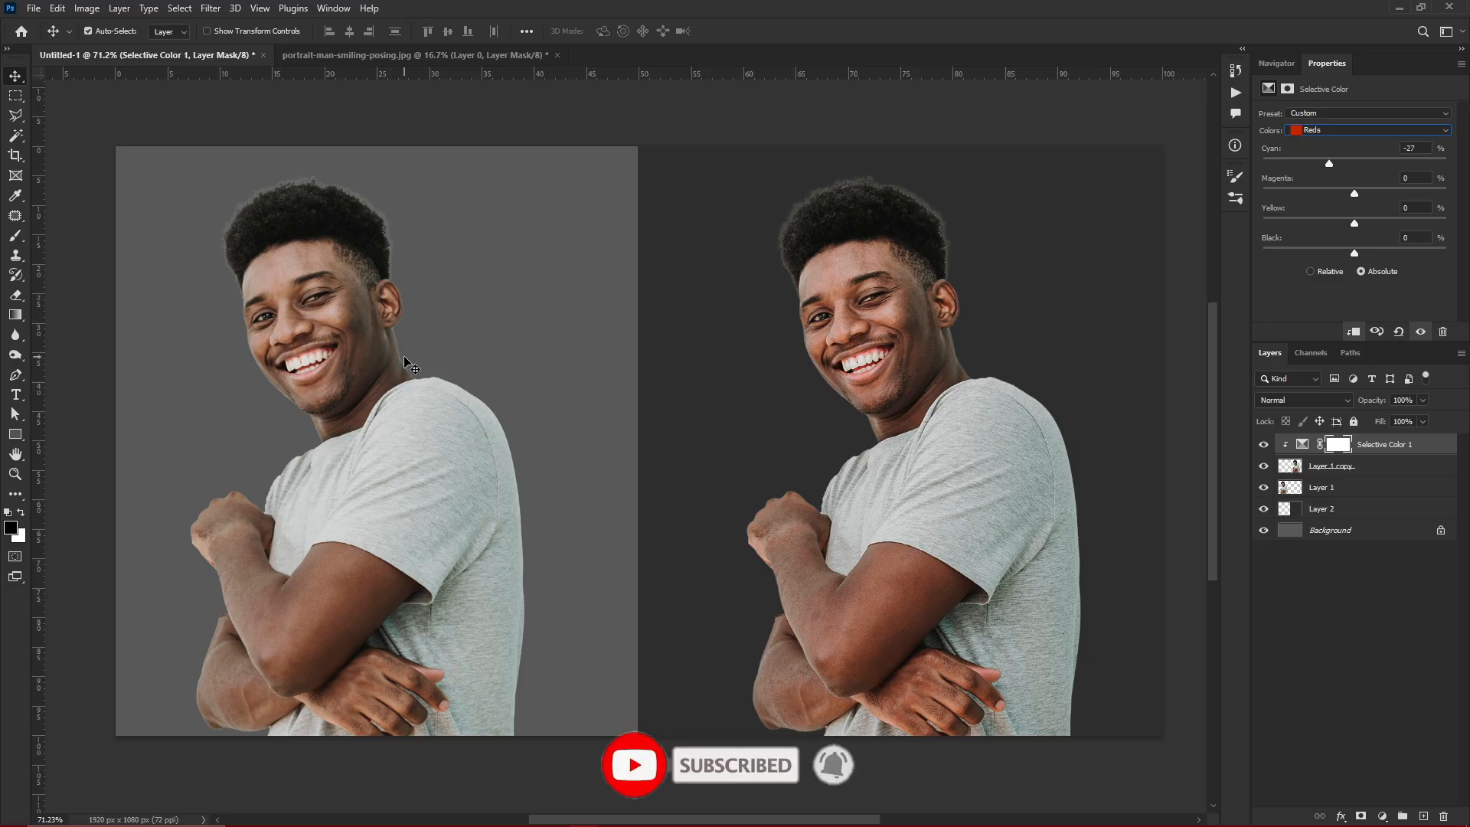
scroll(319, 346, up, 5)
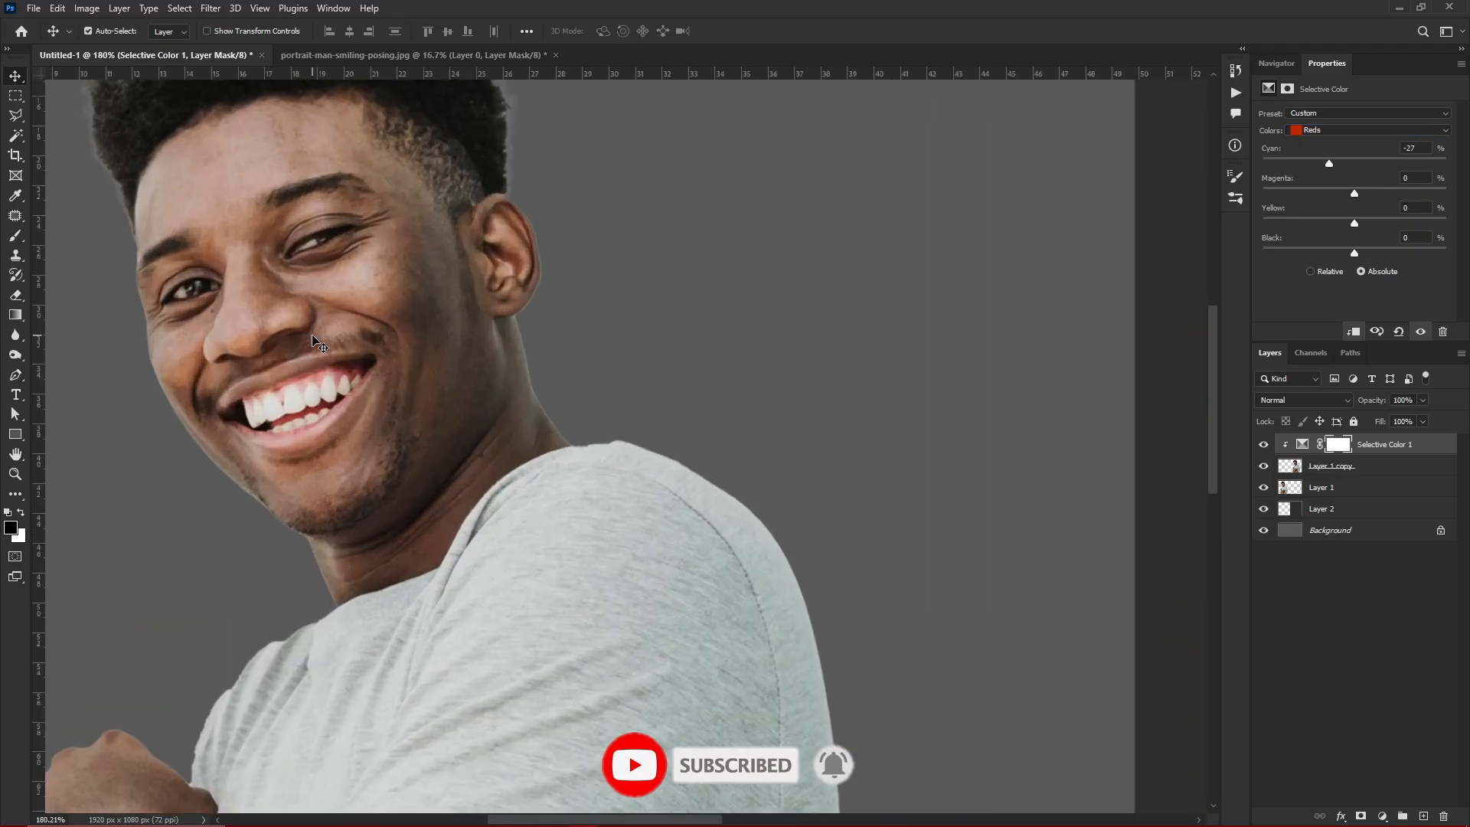
Compare the skin tones of the original portrait and the edited copy, both close up on the faces and side by side in full.
scroll(320, 346, down, 5)
scroll(736, 276, up, 6)
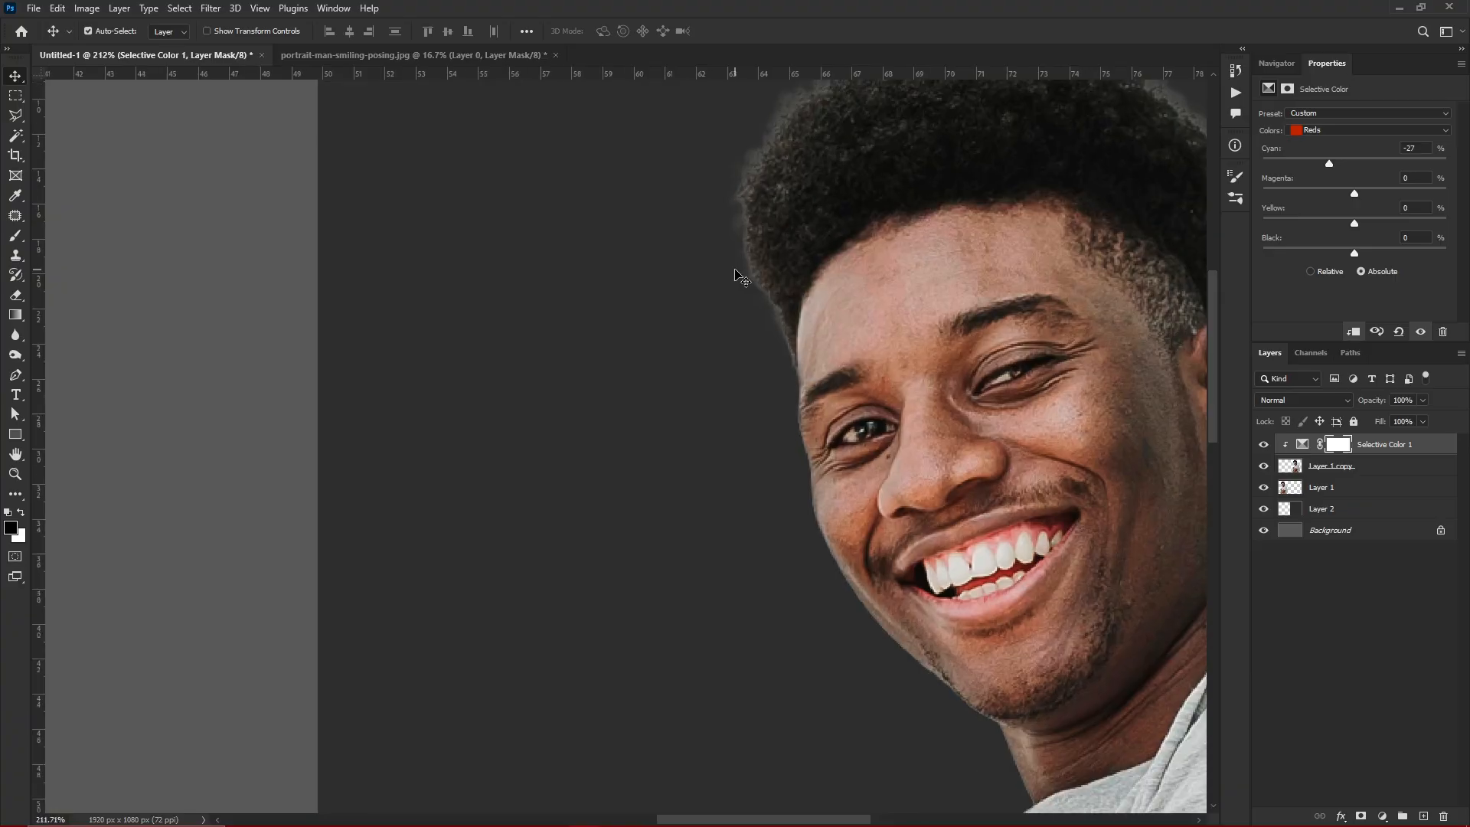
scroll(737, 275, down, 6)
scroll(779, 277, up, 2)
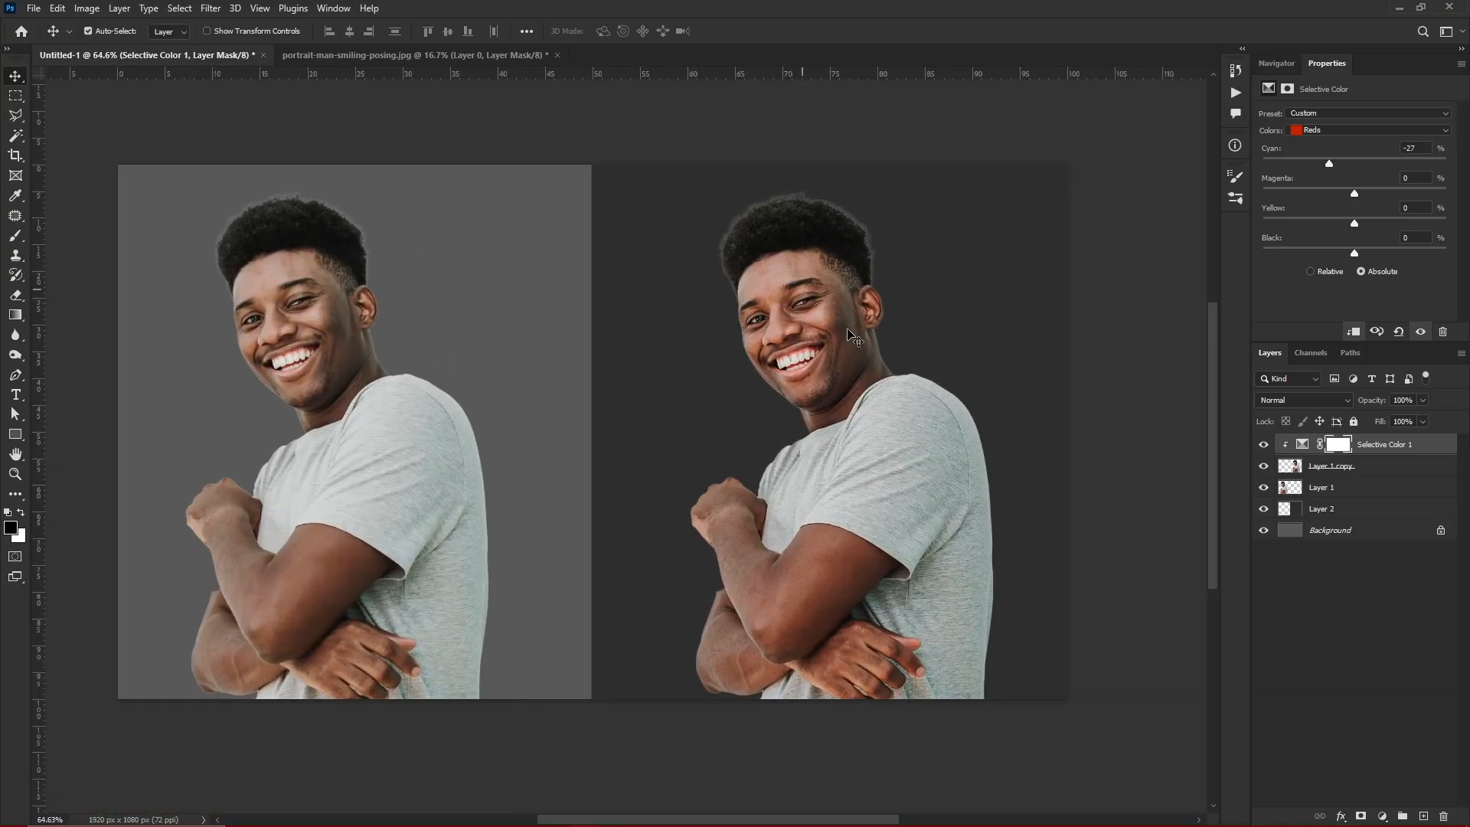
scroll(893, 437, up, 3)
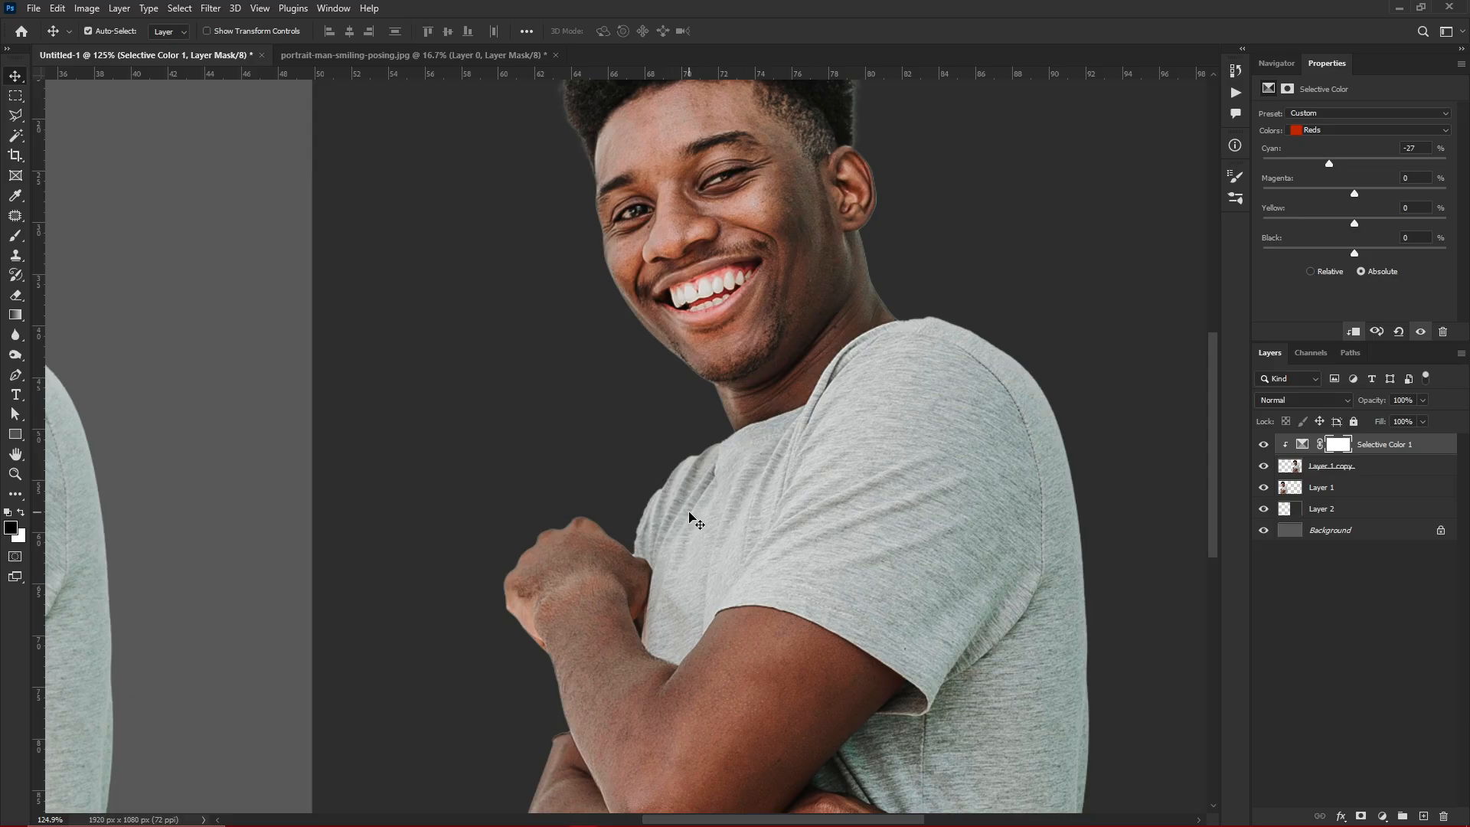
scroll(774, 562, down, 2)
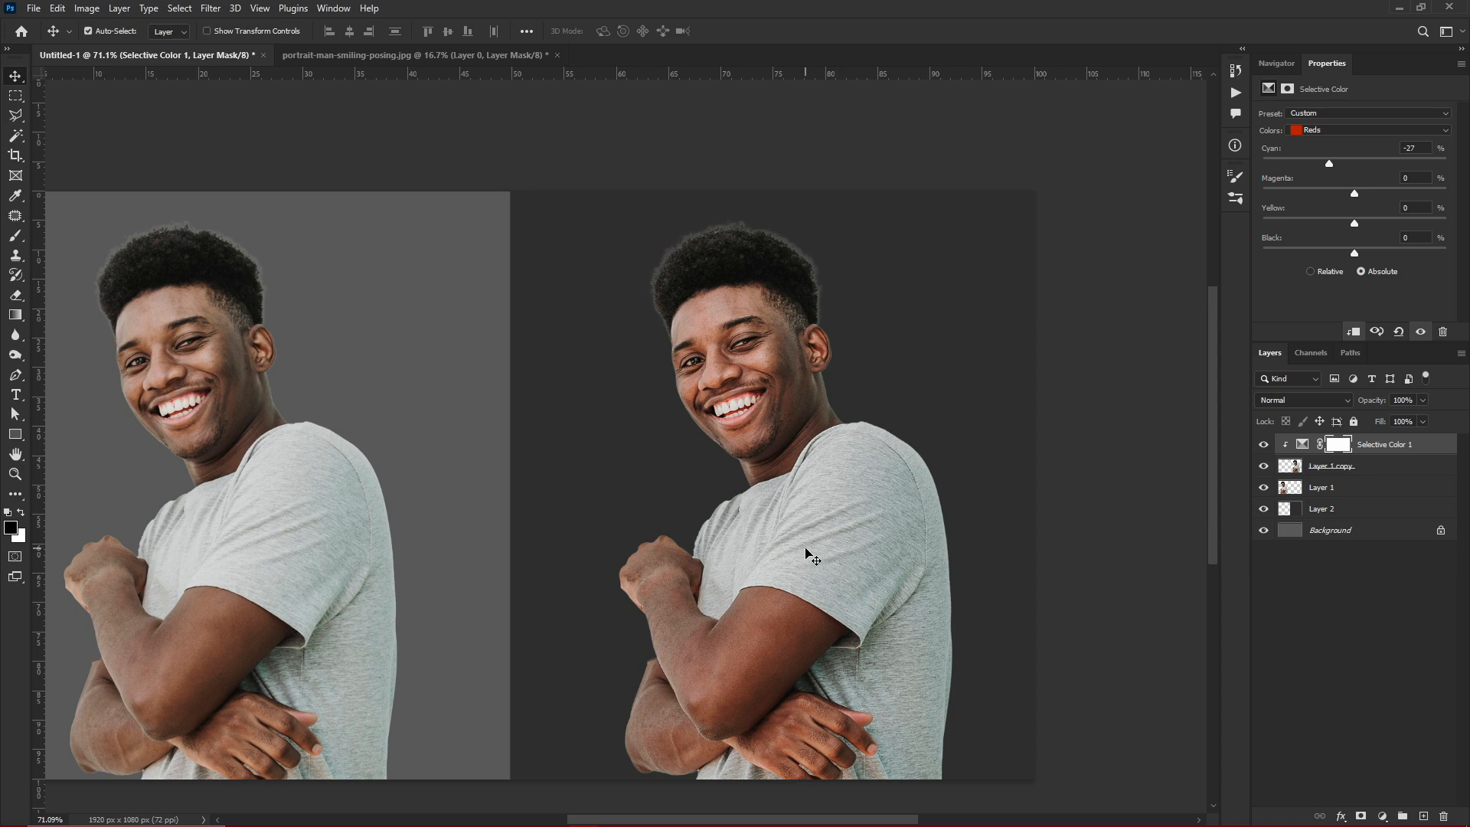
scroll(804, 556, down, 1)
scroll(707, 528, up, 2)
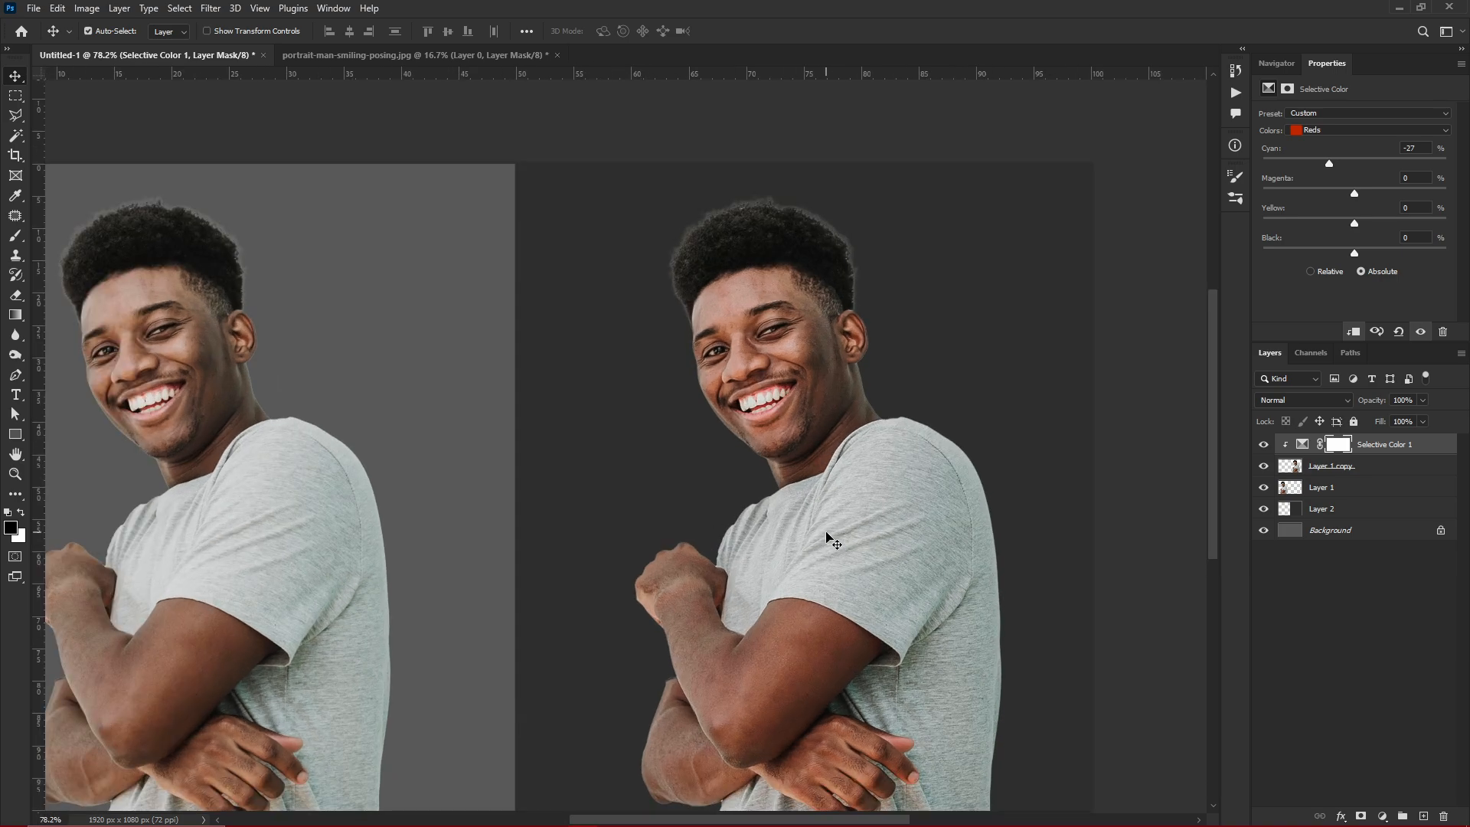
scroll(827, 536, down, 1)
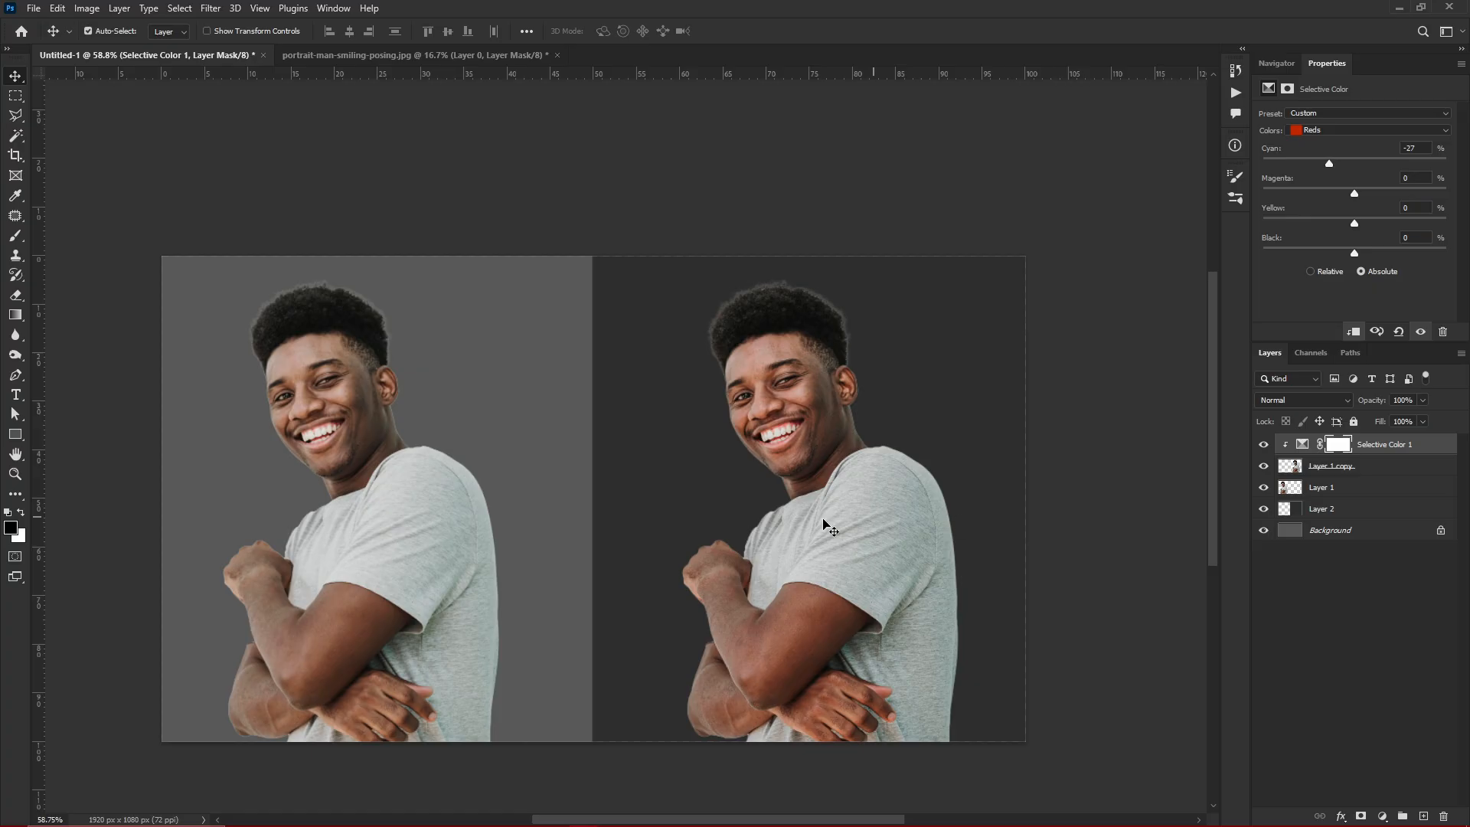
scroll(814, 426, up, 2)
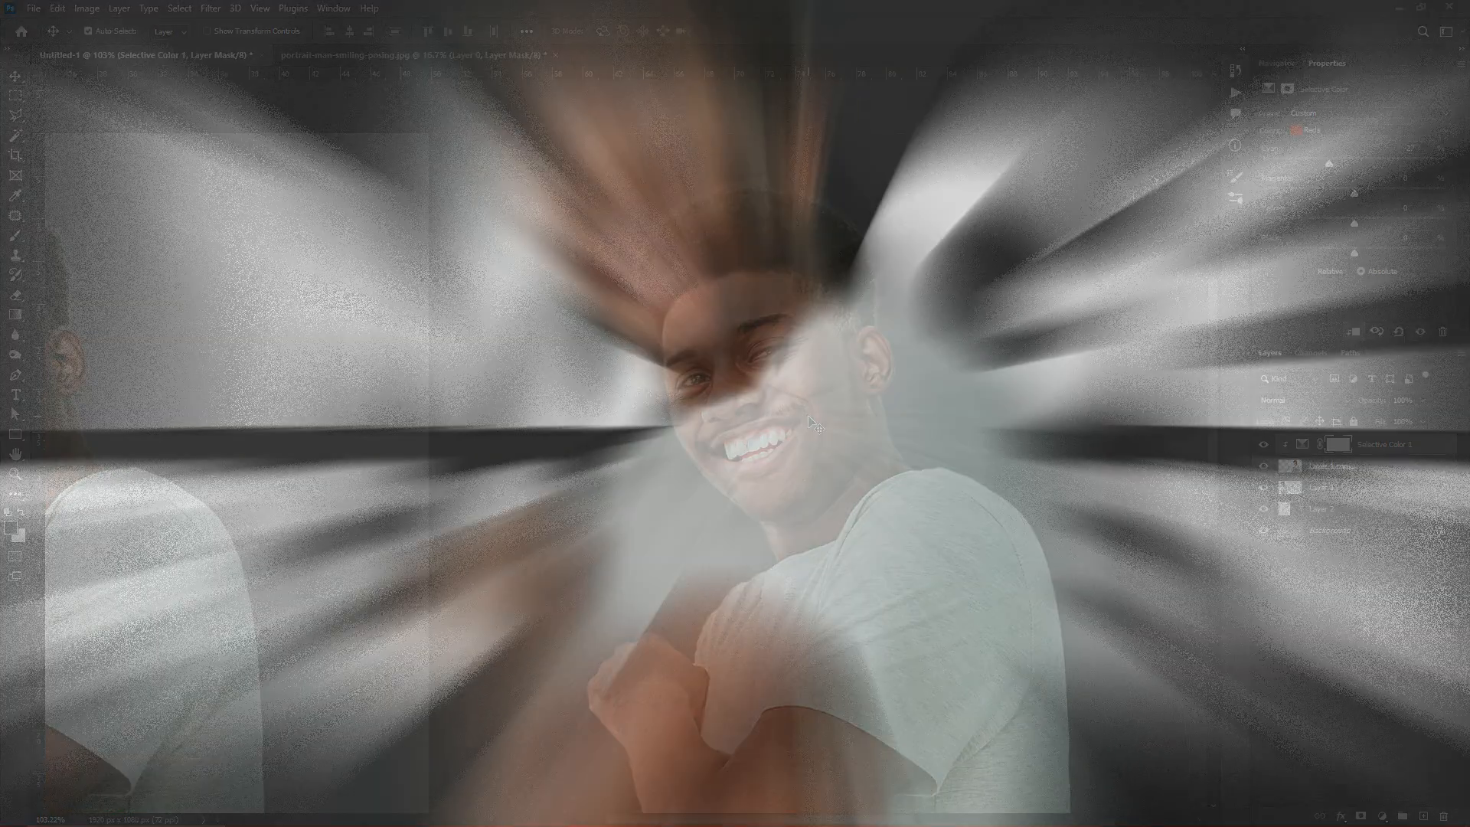